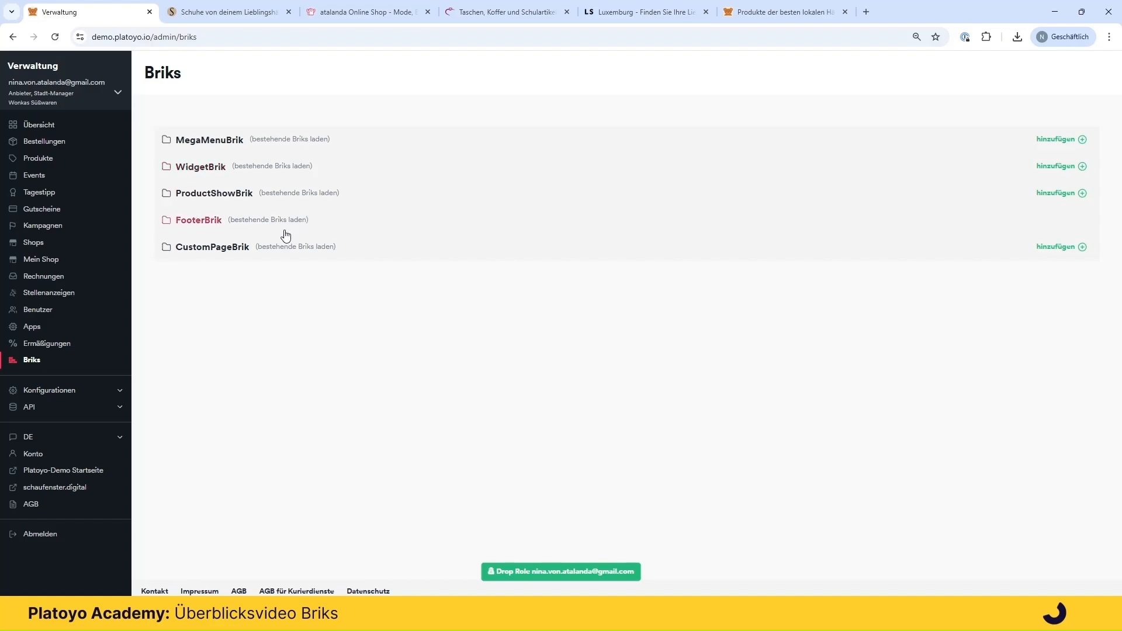
# Examine the widget sections on the atalanda shop homepage, including the autumn fashion and Back to School areas.
pyautogui.click(387, 17)
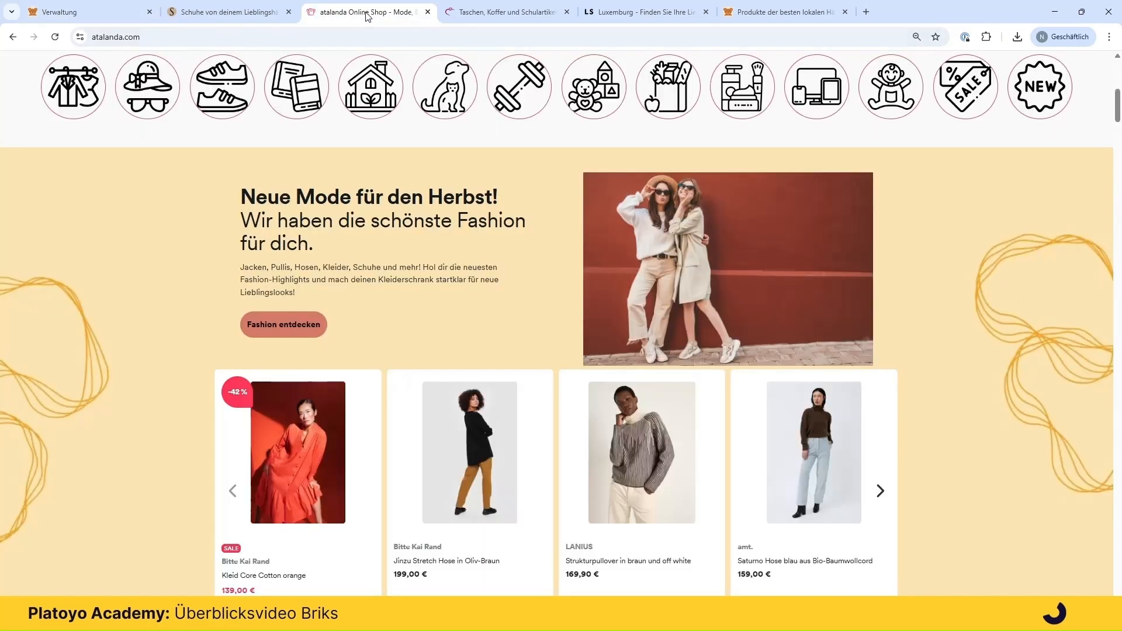
pyautogui.scroll(7, 613, 234)
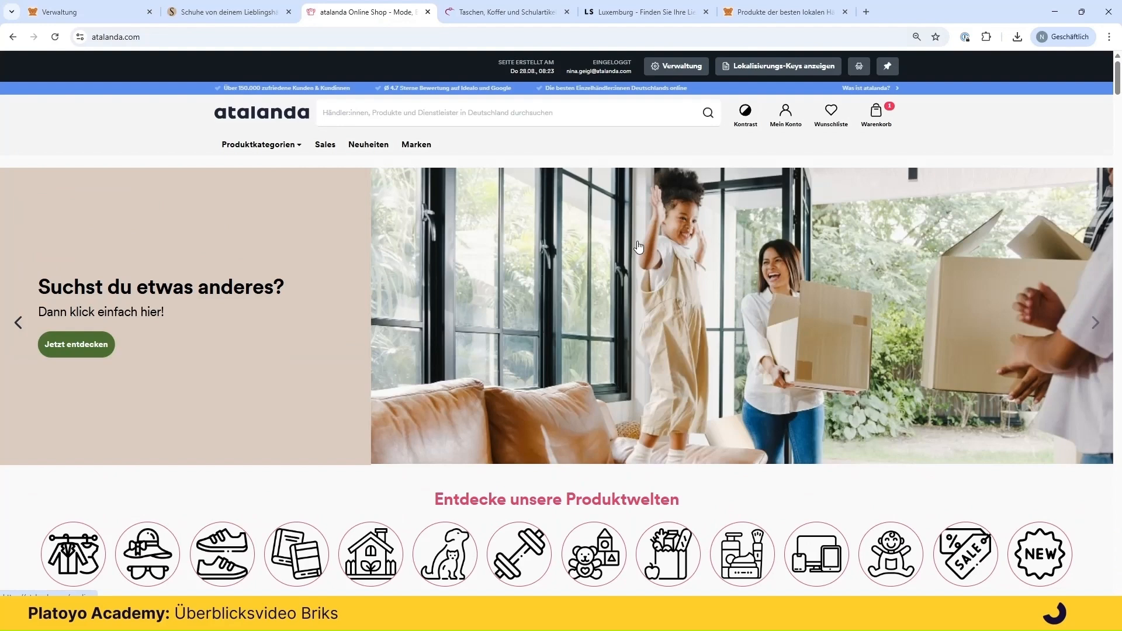
pyautogui.scroll(-8, 639, 247)
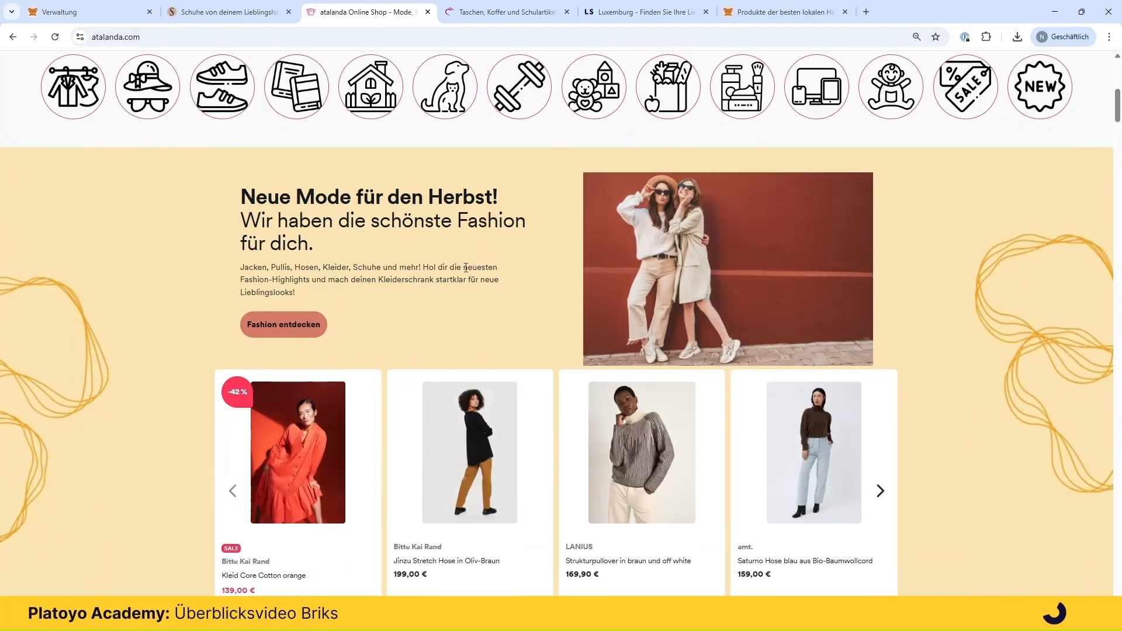
pyautogui.scroll(-3, 467, 268)
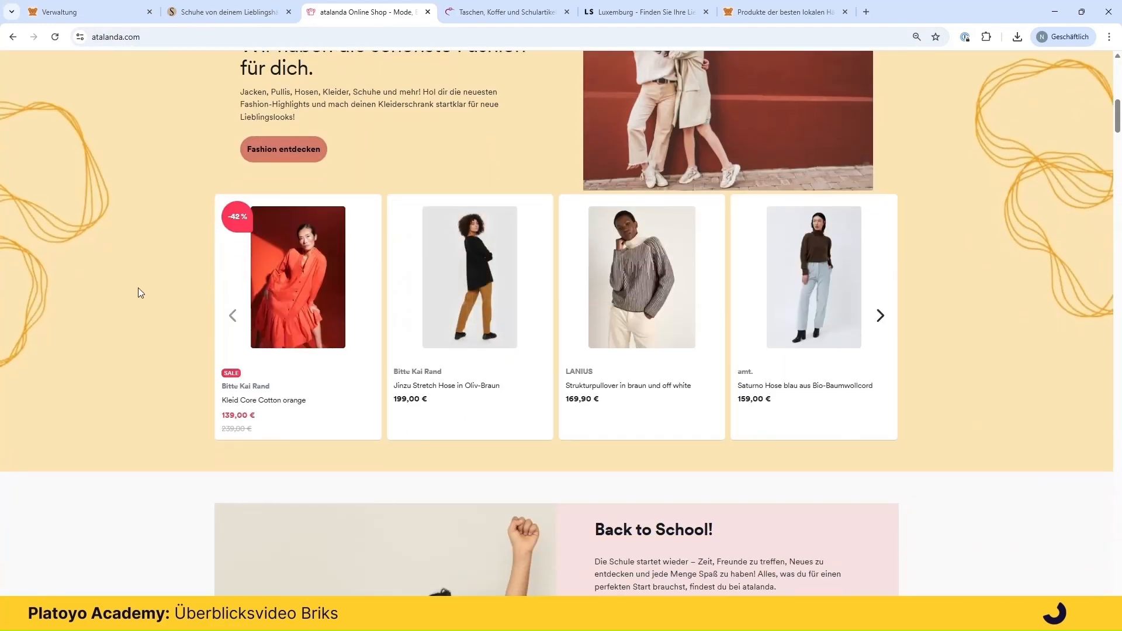
pyautogui.scroll(-2, 154, 301)
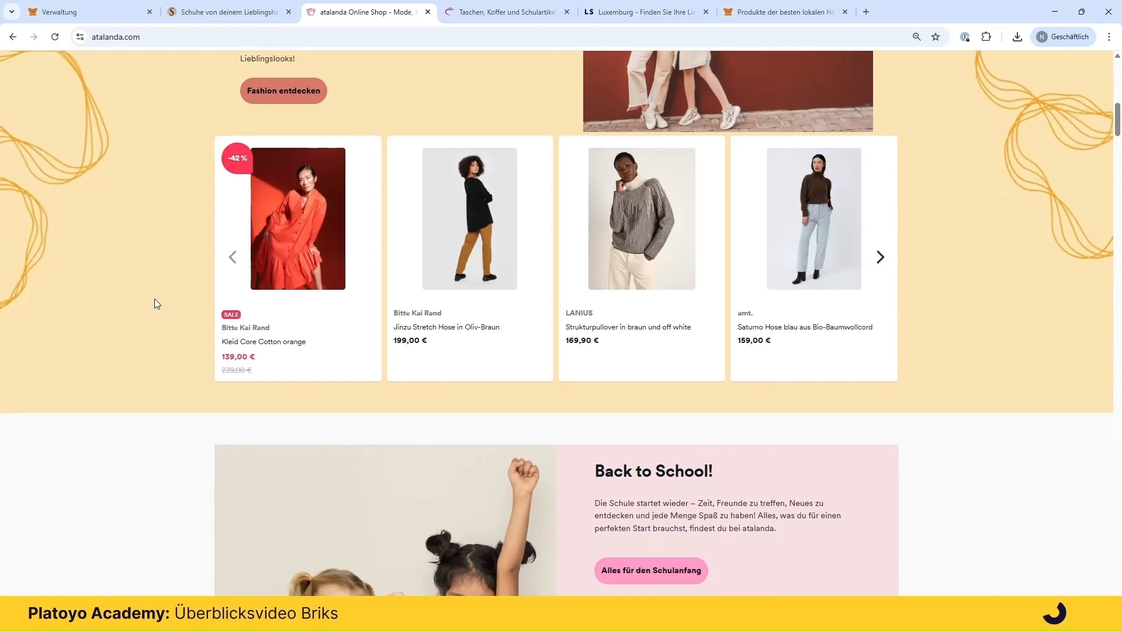
# Start a new WidgetBrik in the Verwaltung admin with the scope "Stadt Domain: demo.platoyo.io" and open its editor.
pyautogui.click(103, 18)
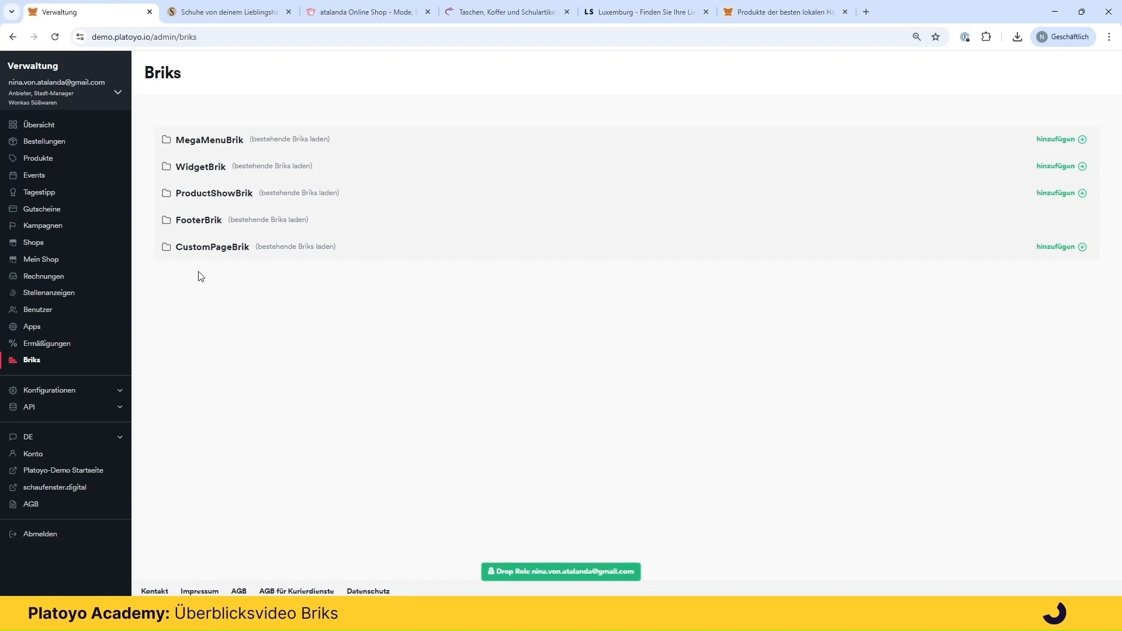
pyautogui.click(196, 168)
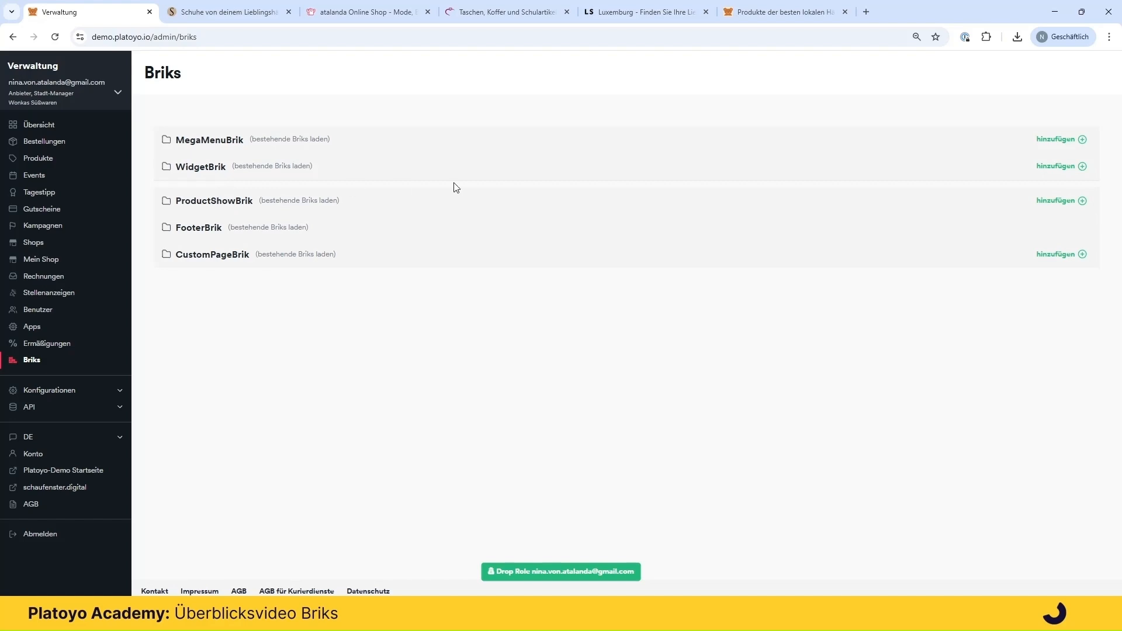
pyautogui.click(1078, 169)
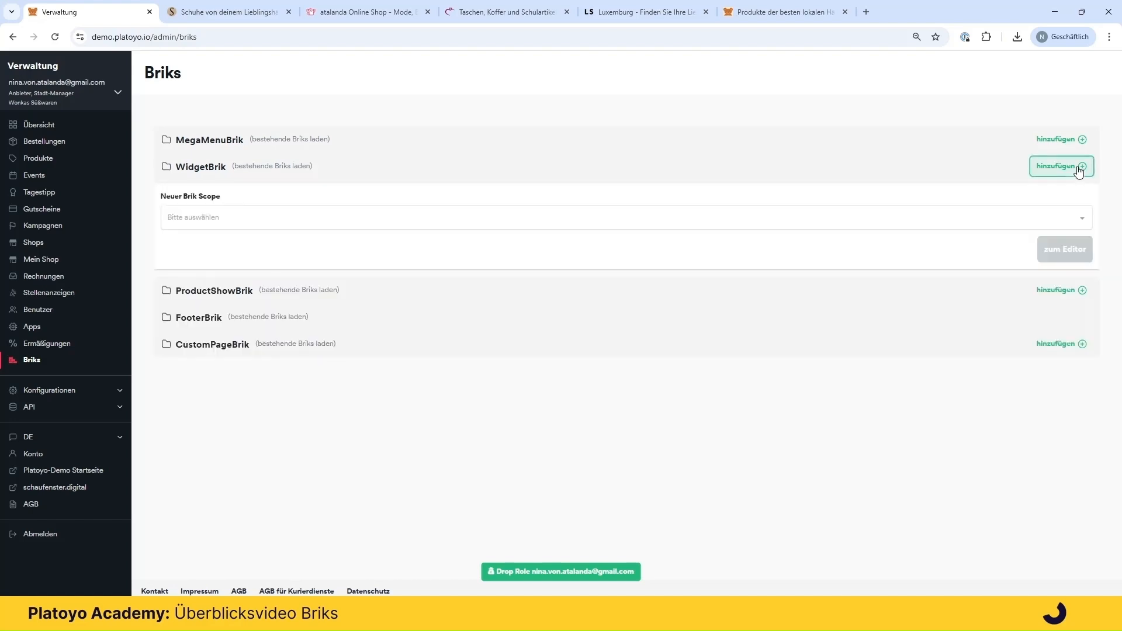
pyautogui.click(316, 217)
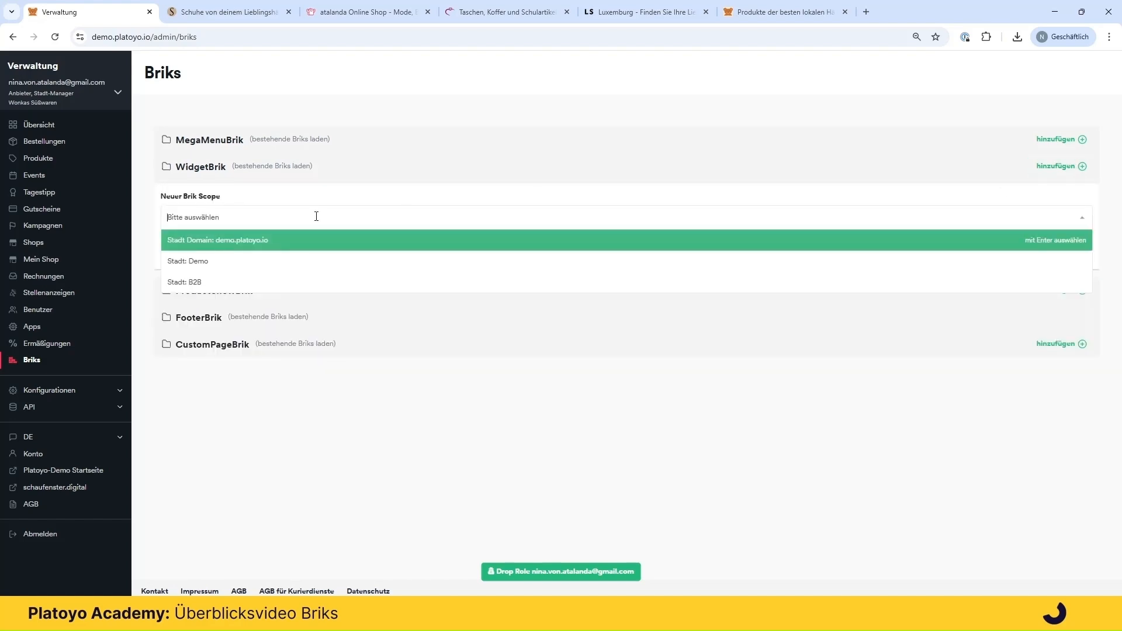
pyautogui.click(258, 244)
pyautogui.click(387, 191)
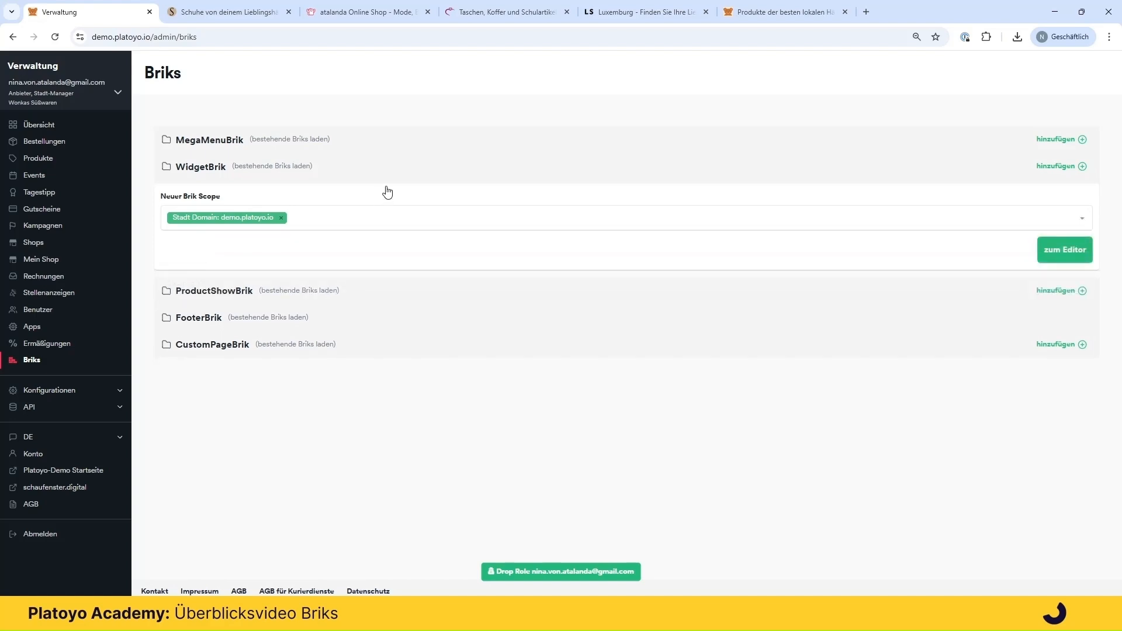
pyautogui.click(1062, 251)
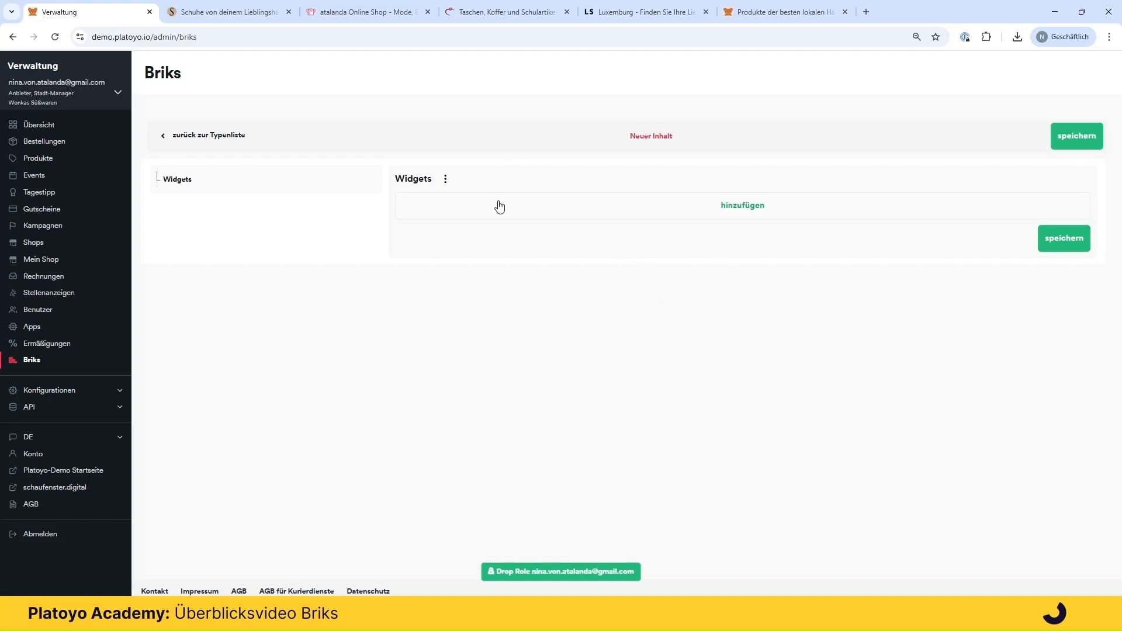
# Add a widget element to the new WidgetBrik, review the available types and choose Markenliste.
pyautogui.click(776, 214)
pyautogui.click(768, 235)
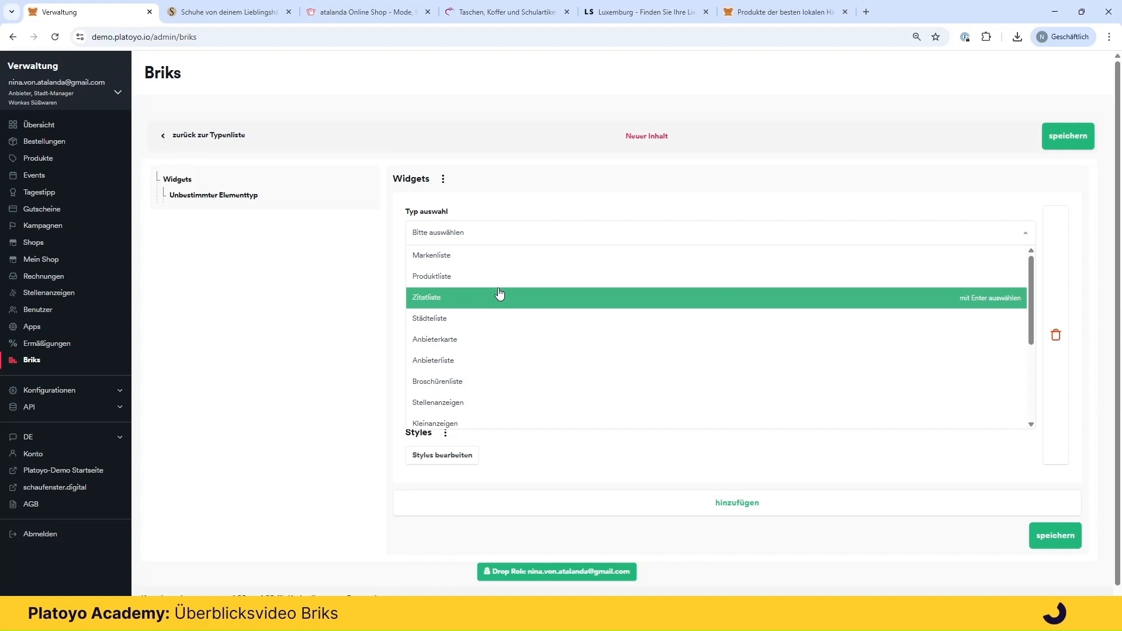
pyautogui.scroll(-3, 503, 294)
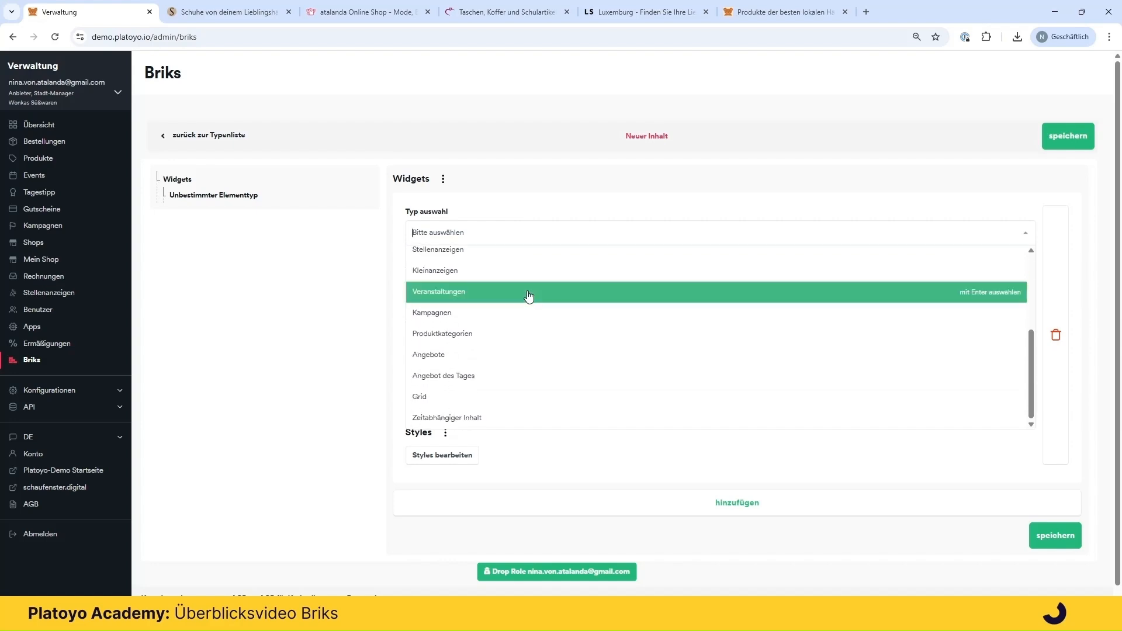
pyautogui.scroll(-1, 529, 296)
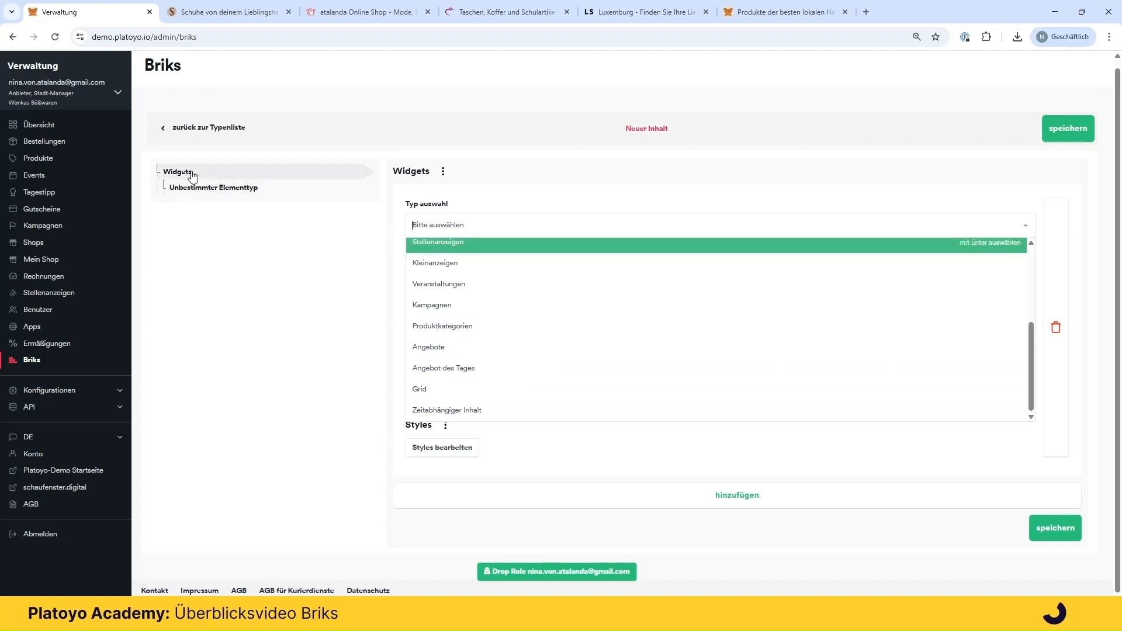
pyautogui.scroll(3, 570, 329)
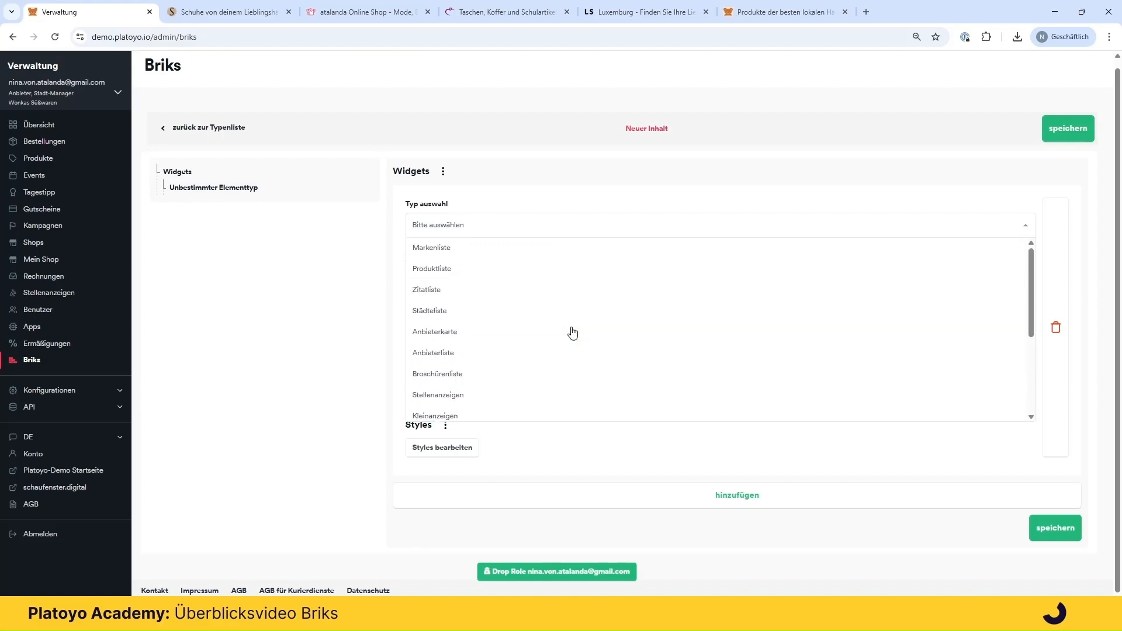
pyautogui.click(462, 250)
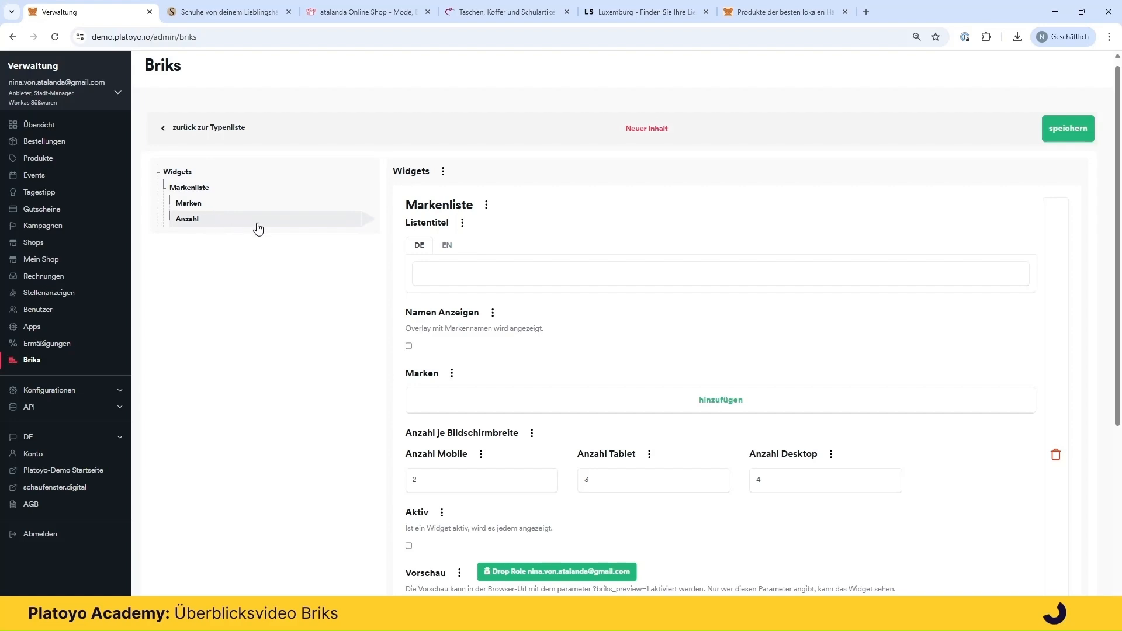
# Examine the Markenliste widget's settings and the element tree of the brik.
pyautogui.scroll(-3, 599, 368)
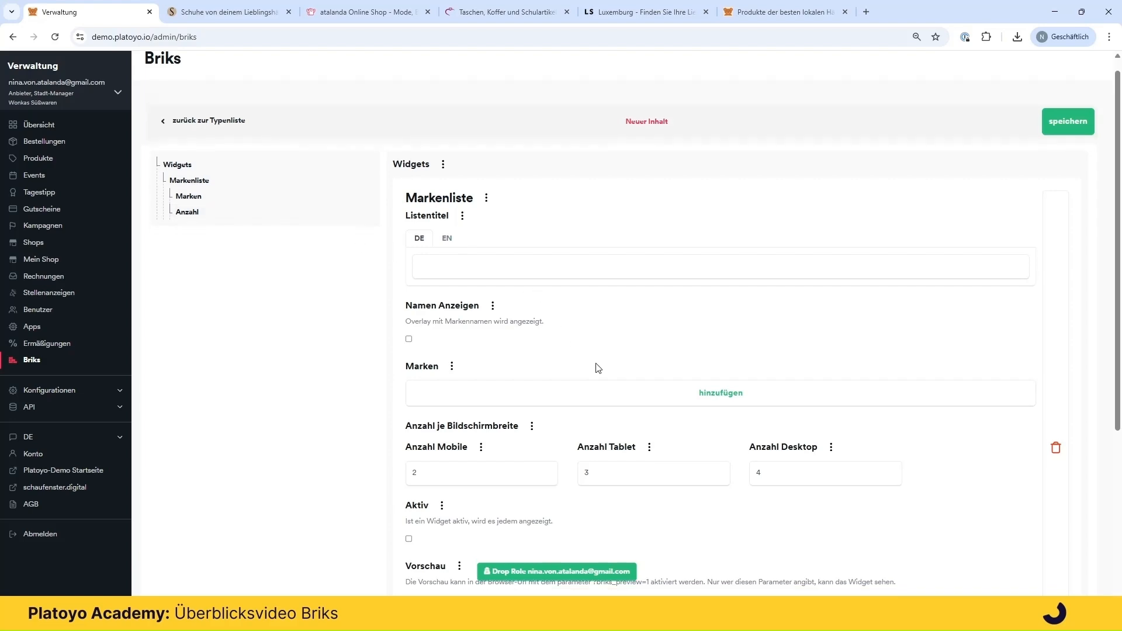
pyautogui.scroll(3, 598, 368)
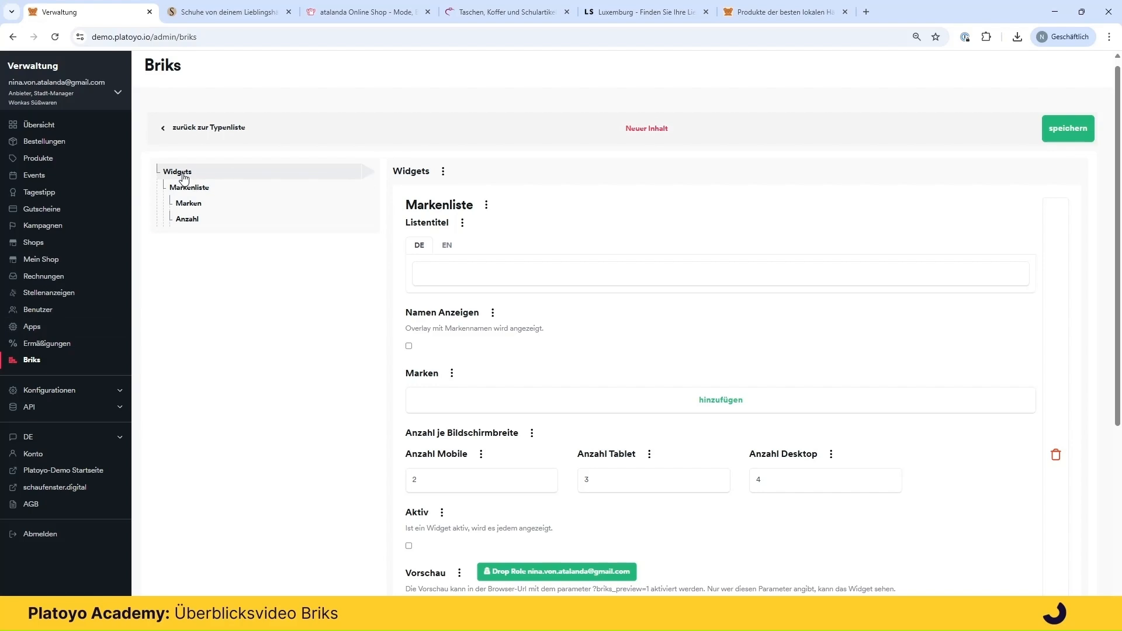
pyautogui.scroll(-4, 870, 227)
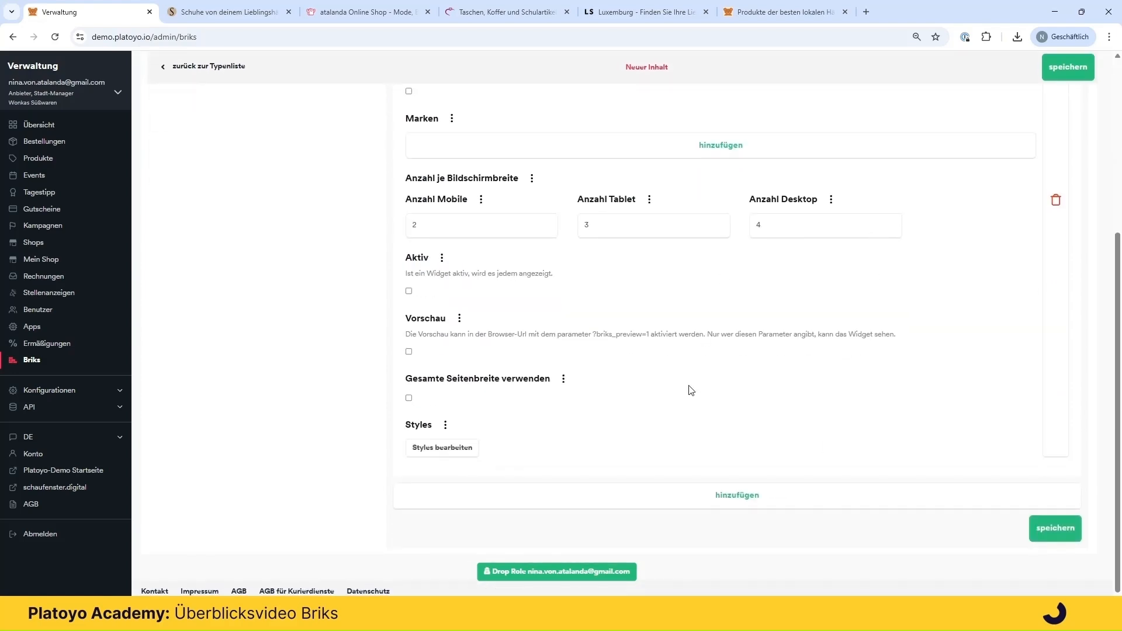
pyautogui.scroll(4, 693, 387)
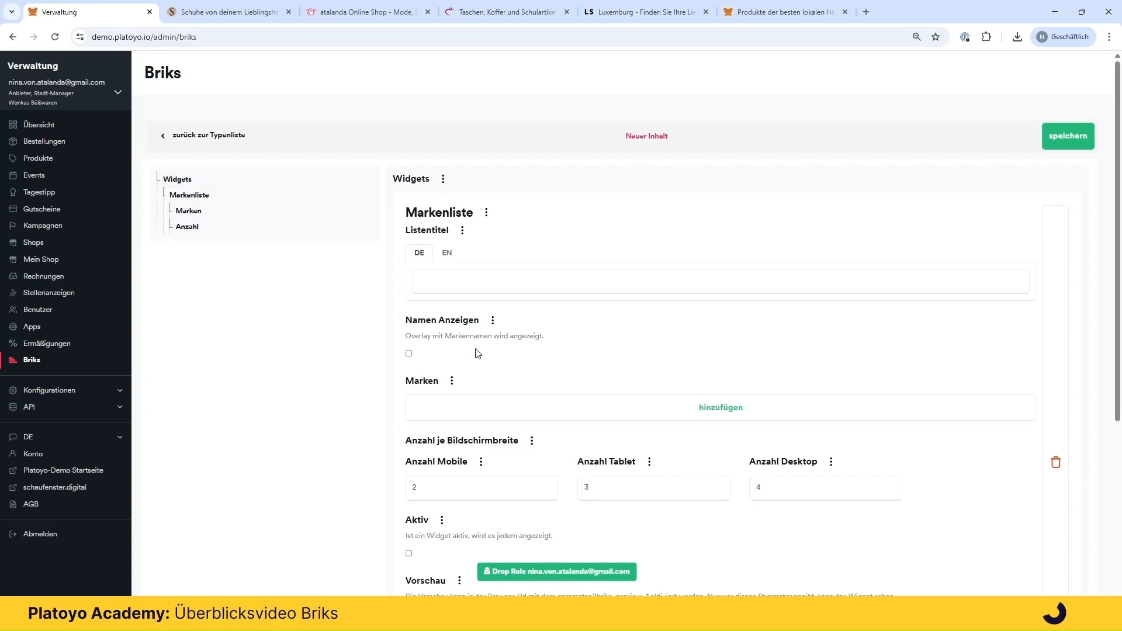
pyautogui.scroll(-4, 622, 381)
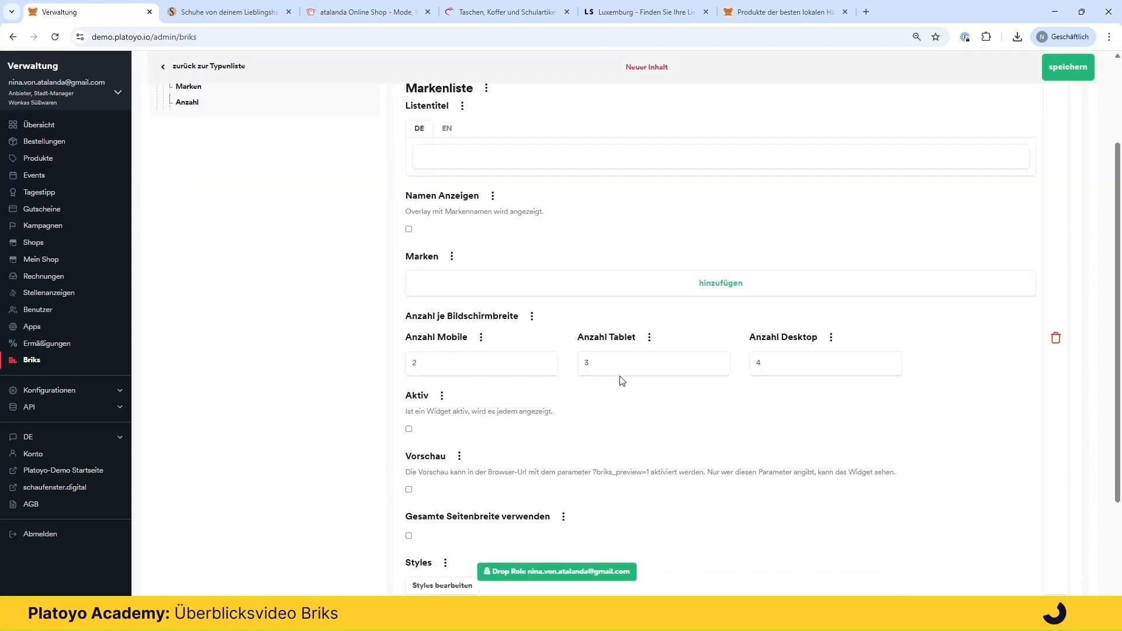
pyautogui.scroll(4, 621, 380)
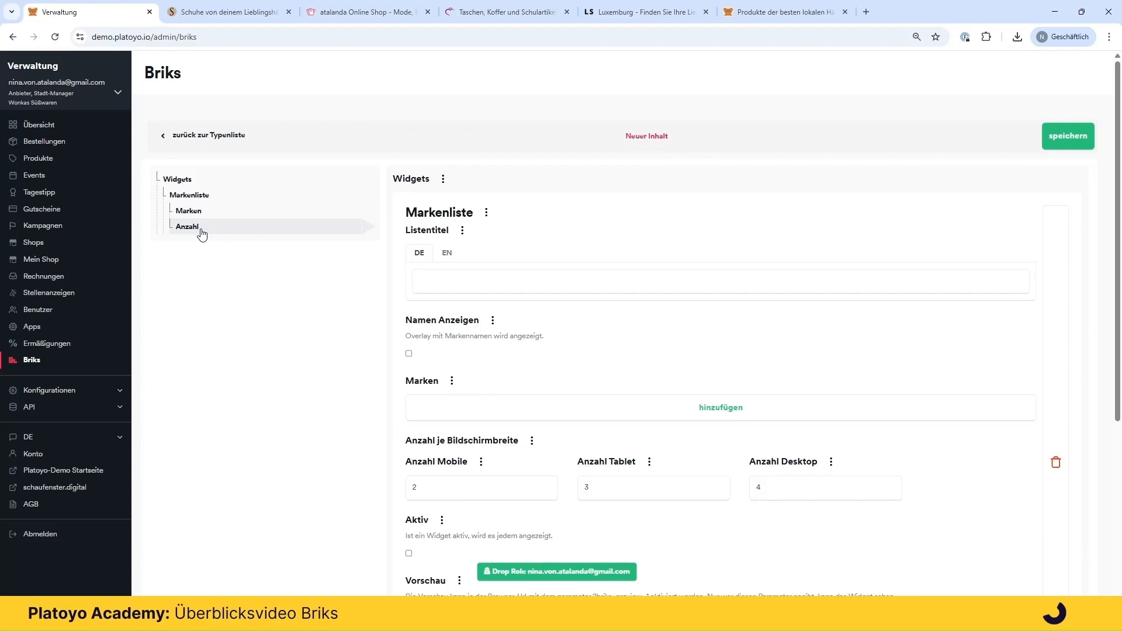
# Delete the Markenliste widget and add a fresh widget element without choosing a type.
pyautogui.click(1056, 237)
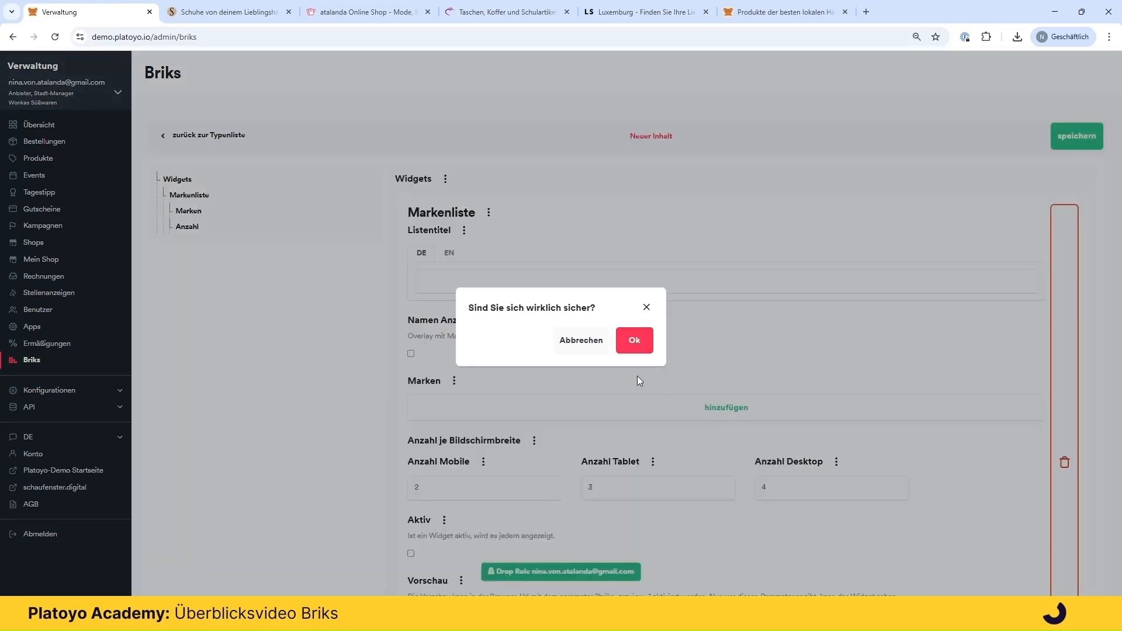
pyautogui.click(631, 349)
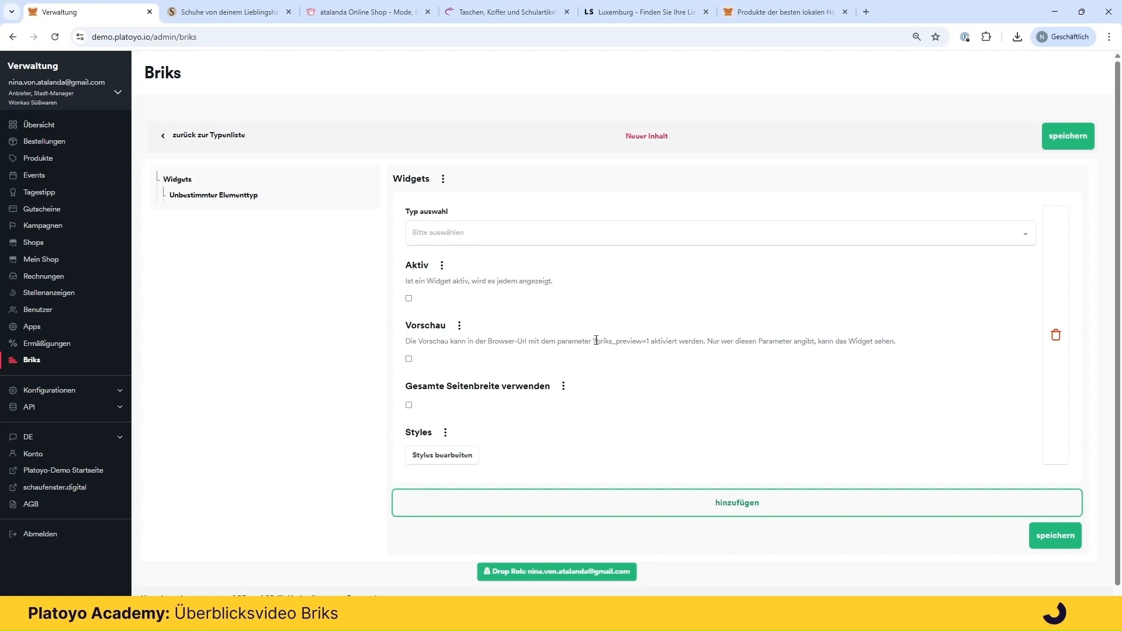
# Copy the parameter ?briks_preview=1 from the Vorschau description and open demo.platoyo.io in a new browser tab.
pyautogui.moveTo(591, 342); pyautogui.dragTo(648, 340)
pyautogui.hotkey('ctrl', 'c')
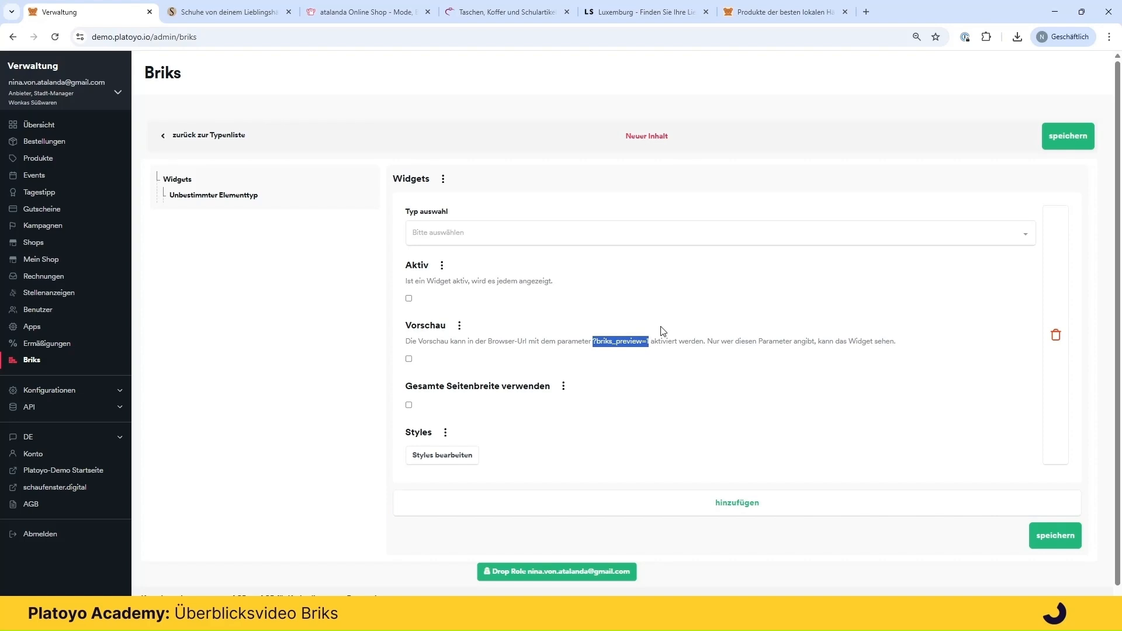
pyautogui.click(866, 12)
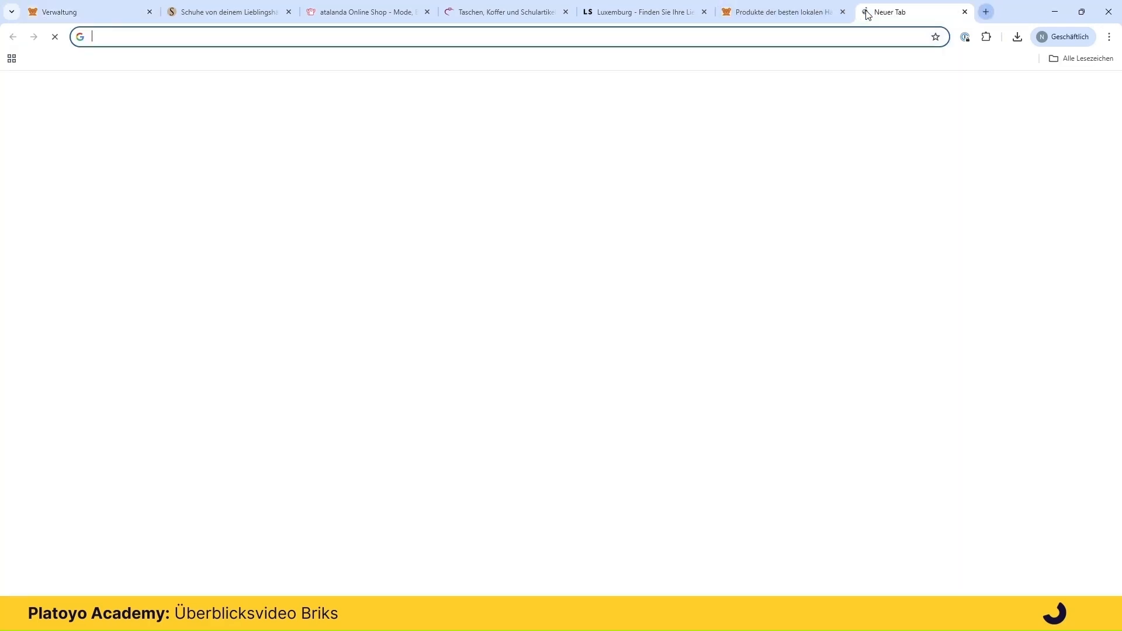
pyautogui.write('de')
pyautogui.press('Return')
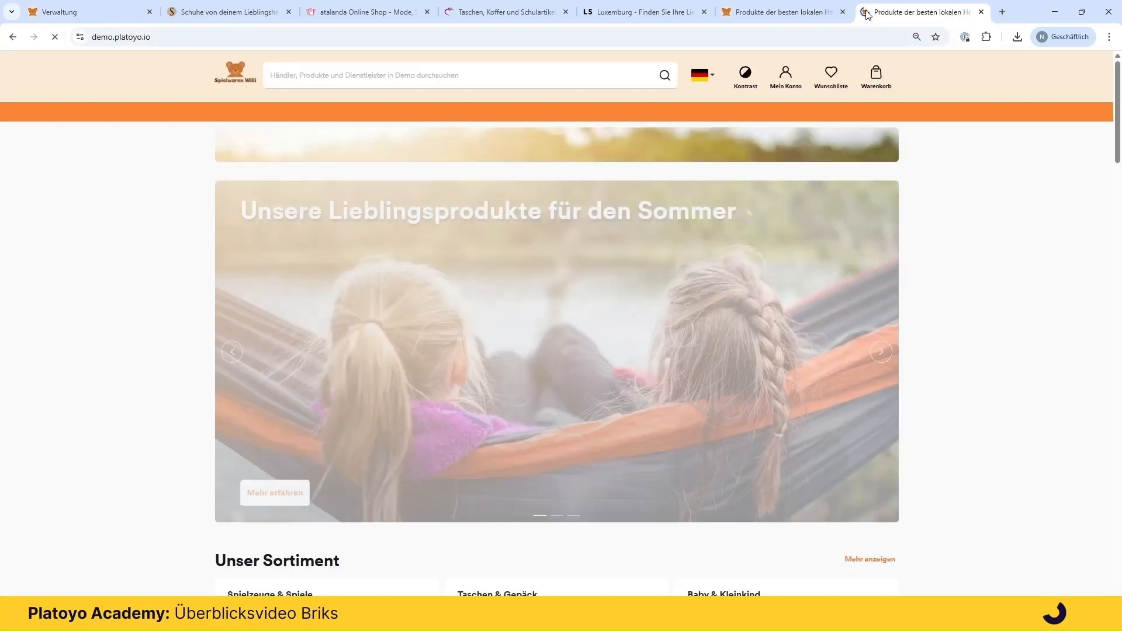
# Load the demo storefront with ?briks_preview=1 appended to its URL and look through the preview page.
pyautogui.click(189, 38)
pyautogui.click(219, 37)
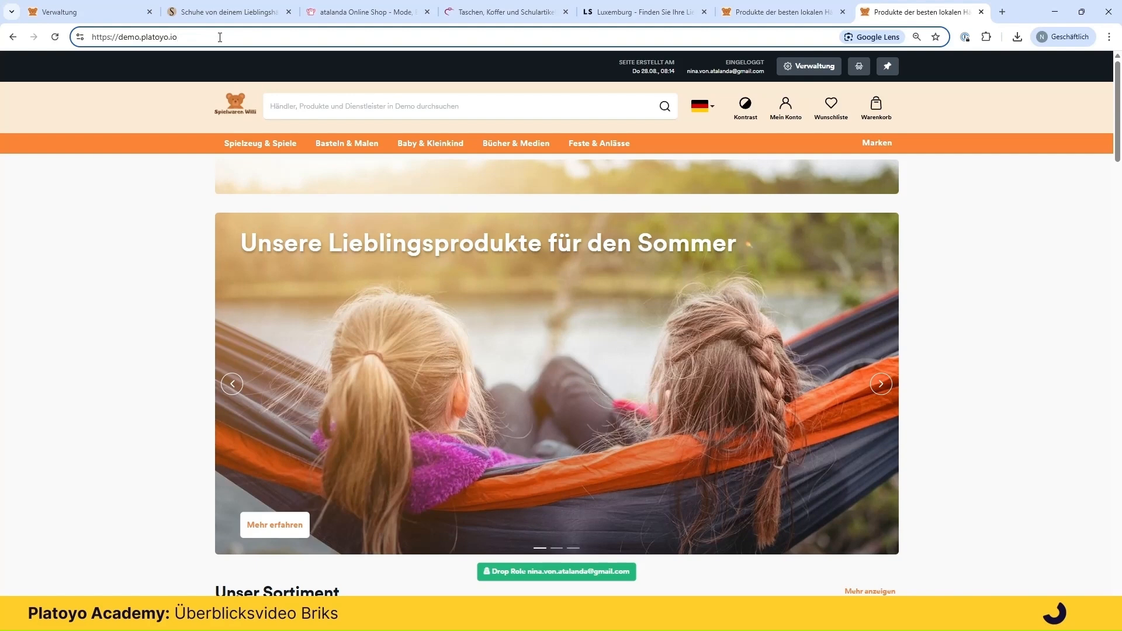
pyautogui.hotkey('ctrl', 'v')
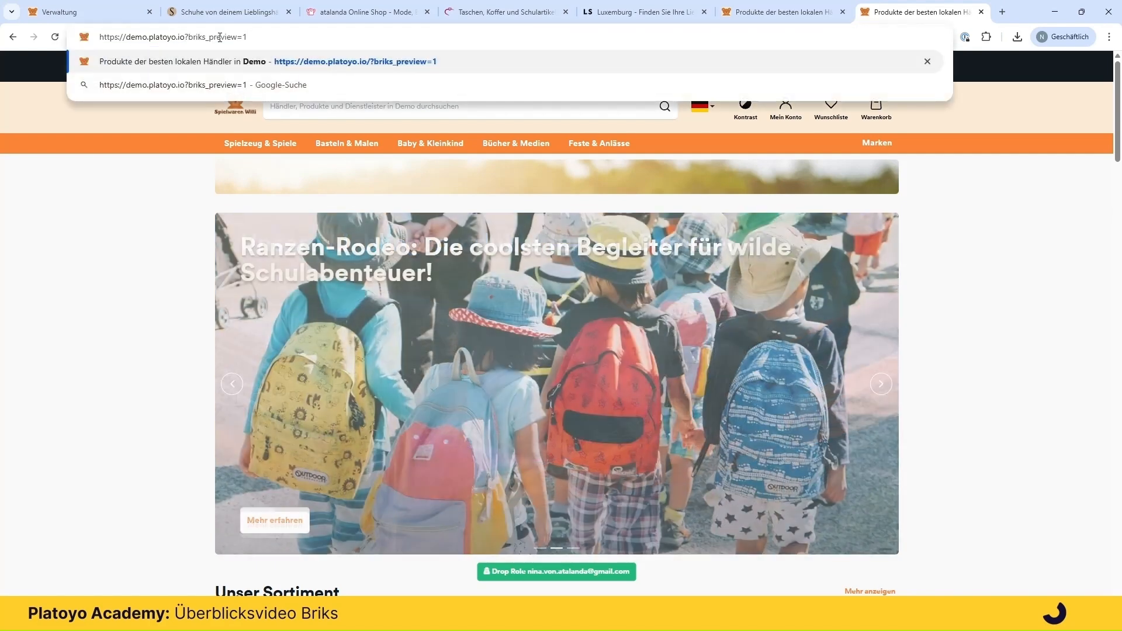
pyautogui.press('Return')
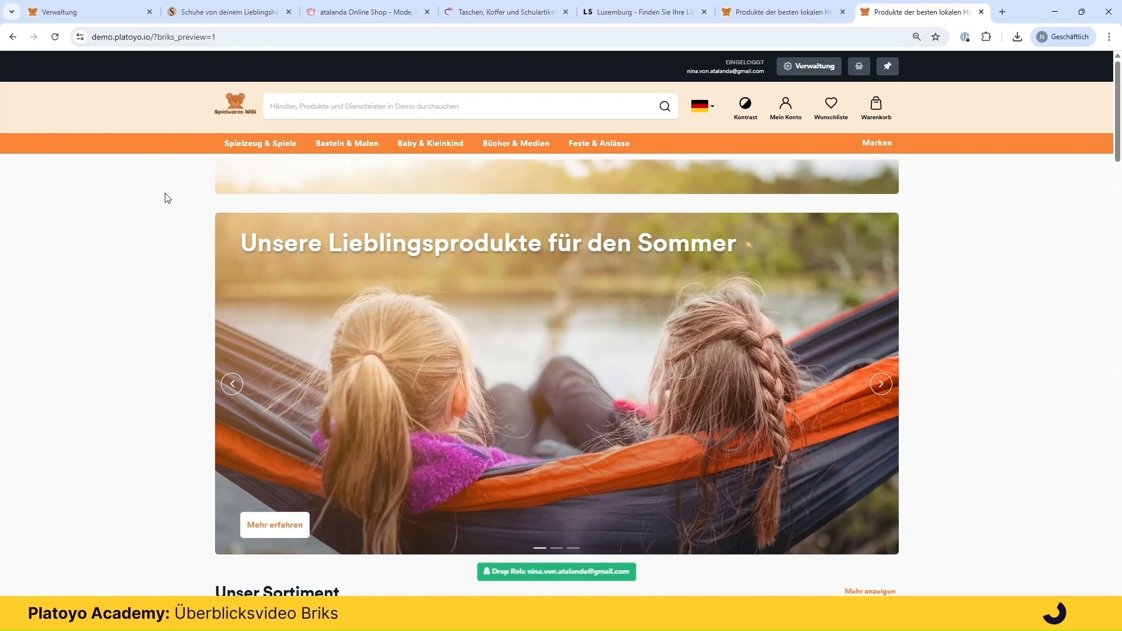
pyautogui.scroll(-8, 165, 201)
pyautogui.scroll(-1, 165, 205)
pyautogui.scroll(10, 163, 204)
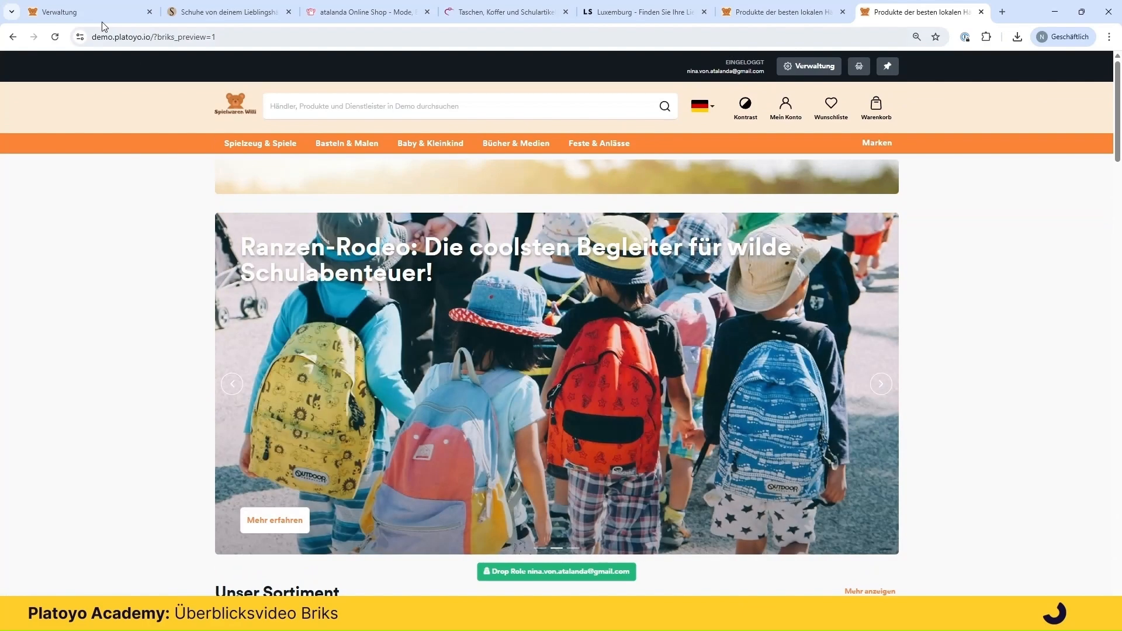
# Review the widget's page-width option in the Verwaltung admin and compare it with the full-width autumn fashion section on the atalanda homepage.
pyautogui.click(102, 13)
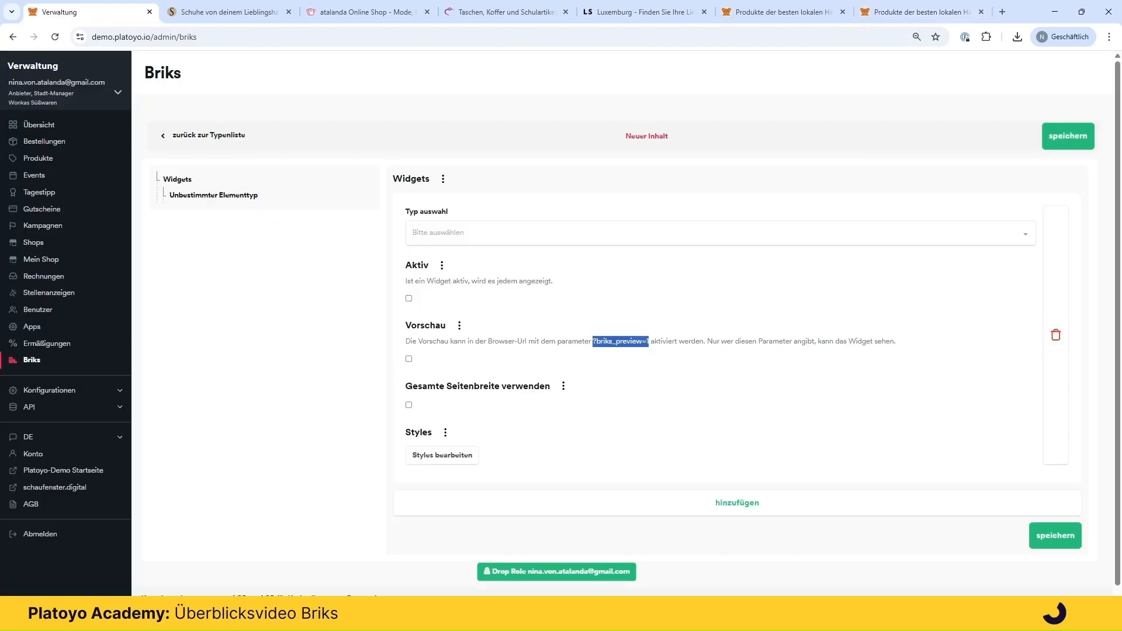
pyautogui.click(435, 384)
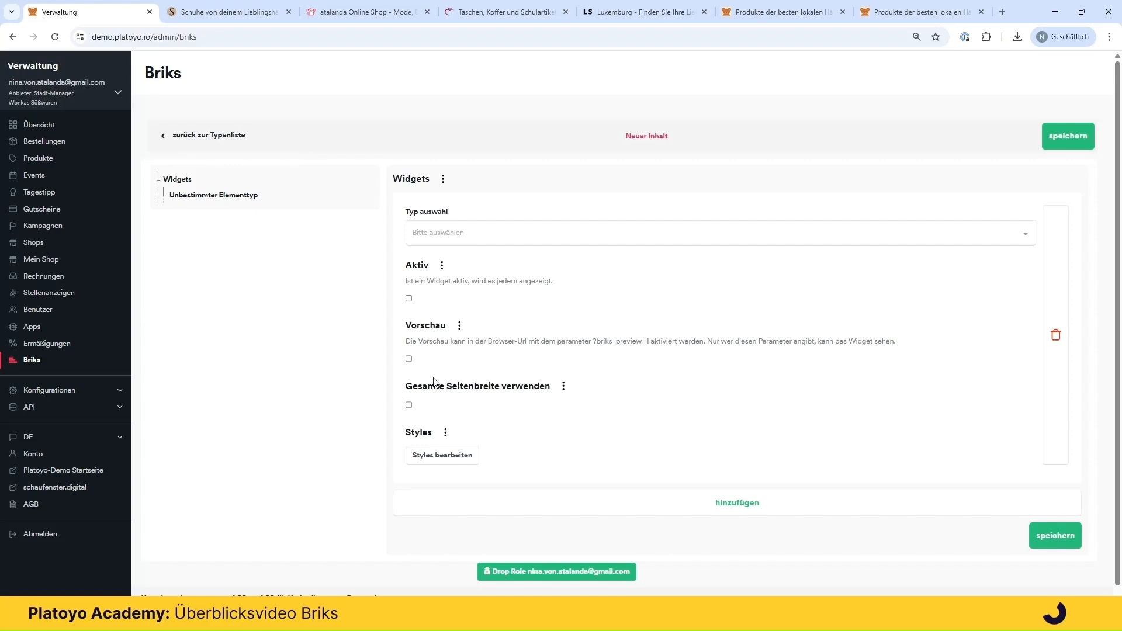
pyautogui.click(348, 13)
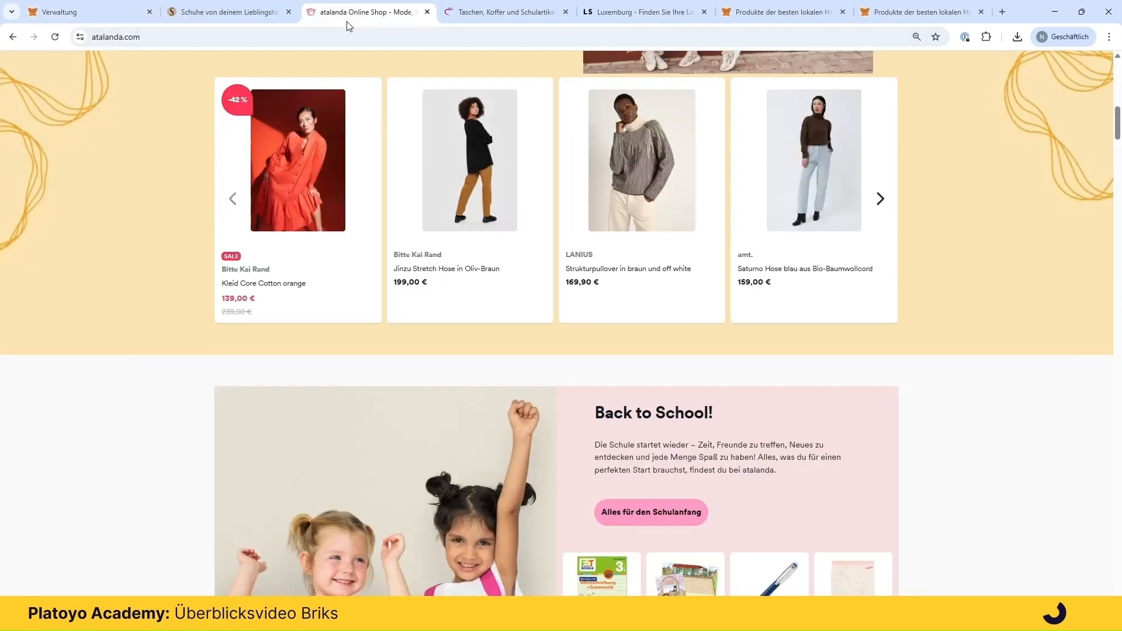
pyautogui.scroll(5, 1032, 465)
pyautogui.scroll(2, 1033, 465)
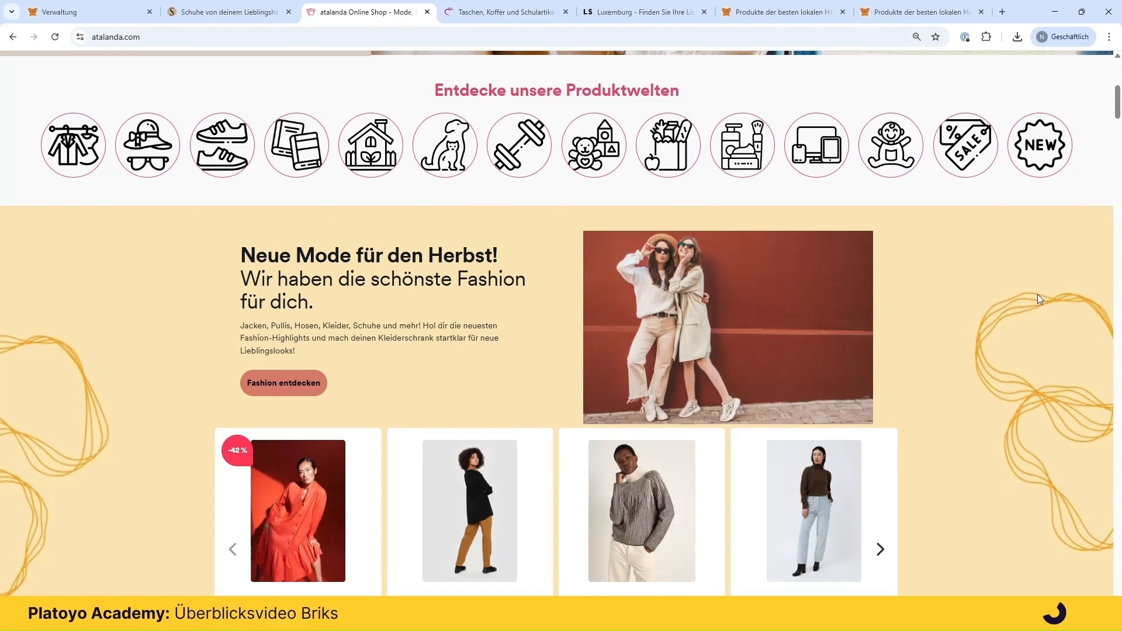
# View the Back to School section on the atalanda homepage, and open the untyped widget's style settings in the Verwaltung admin.
pyautogui.scroll(-10, 1036, 300)
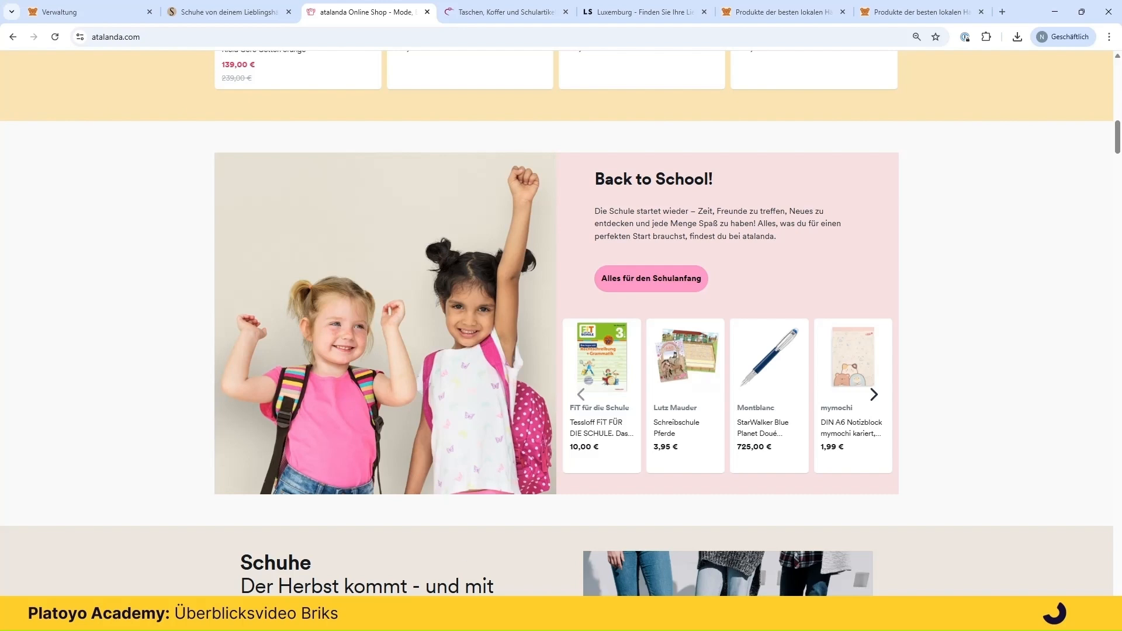
pyautogui.click(80, 11)
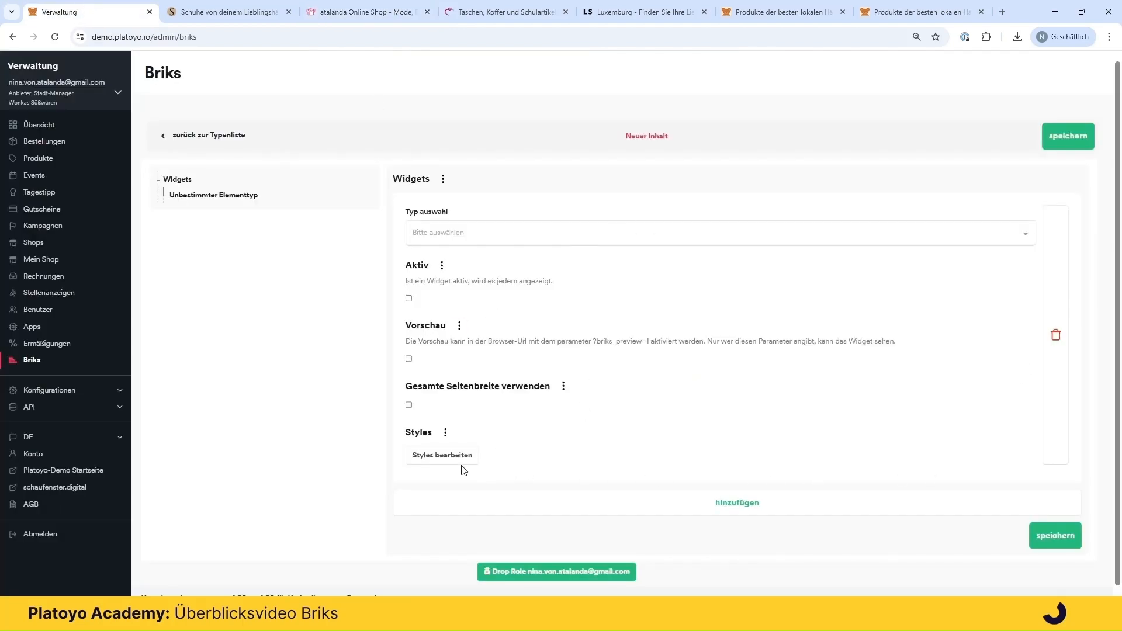
pyautogui.click(437, 461)
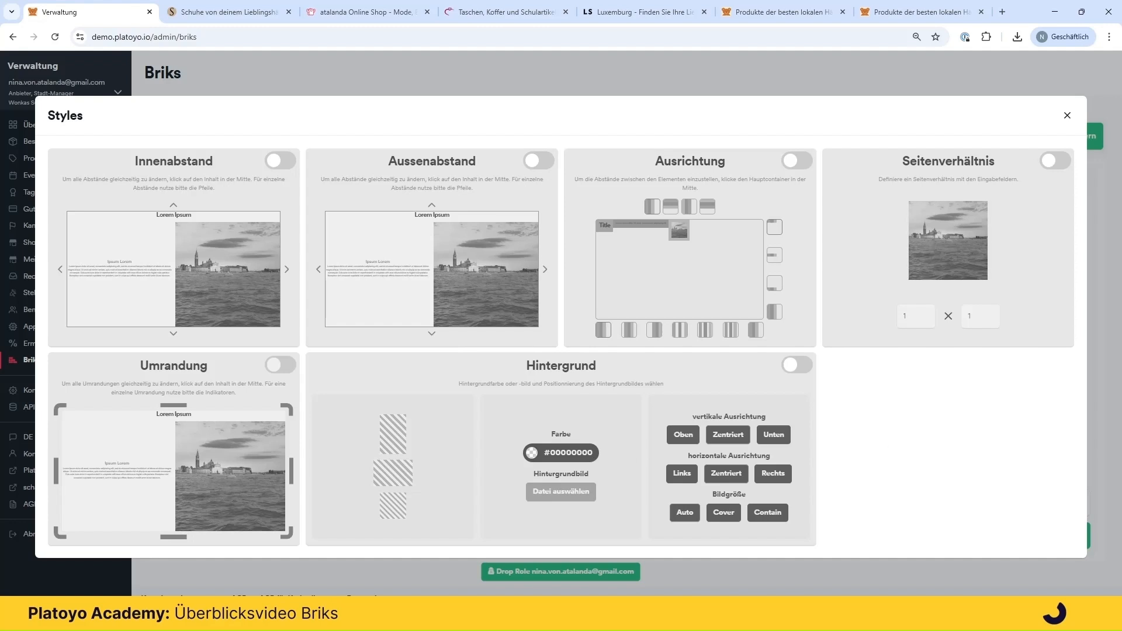
# Try out the Hintergrund style with the colour #DE9999 at 50% opacity, and disable the style again.
pyautogui.click(792, 370)
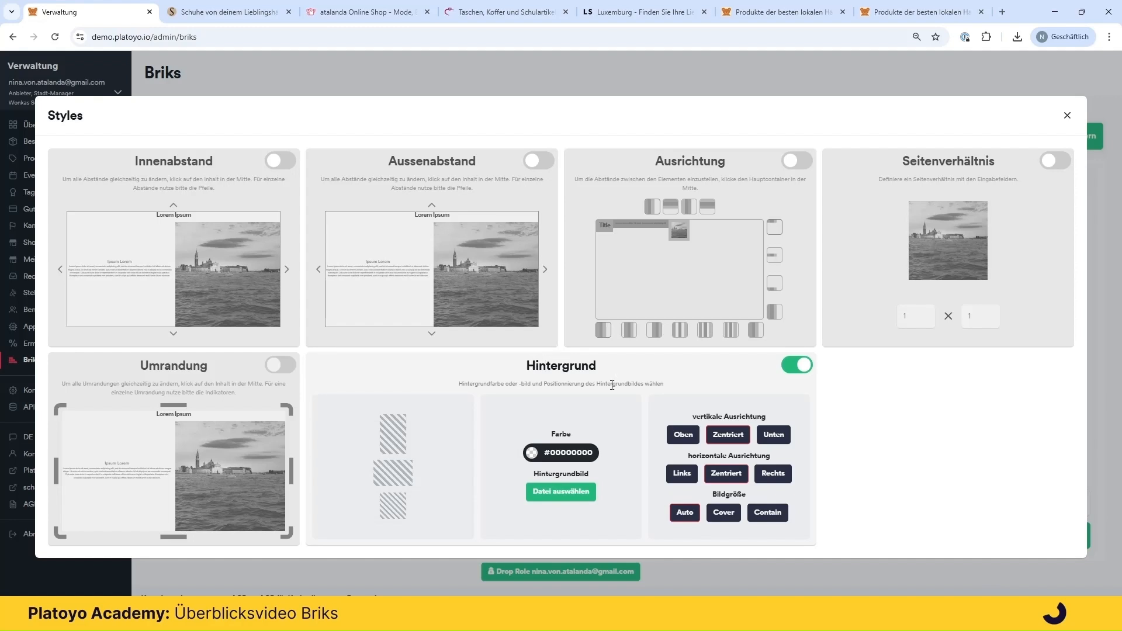
pyautogui.click(566, 458)
pyautogui.moveTo(561, 448); pyautogui.dragTo(589, 390)
pyautogui.click(640, 470)
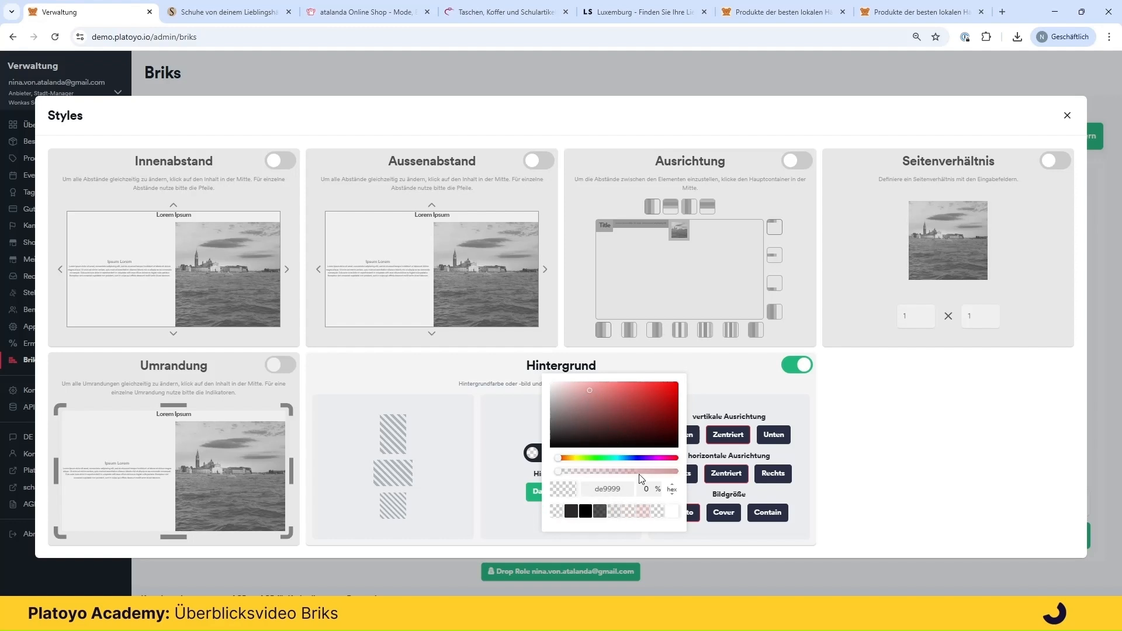
pyautogui.click(620, 471)
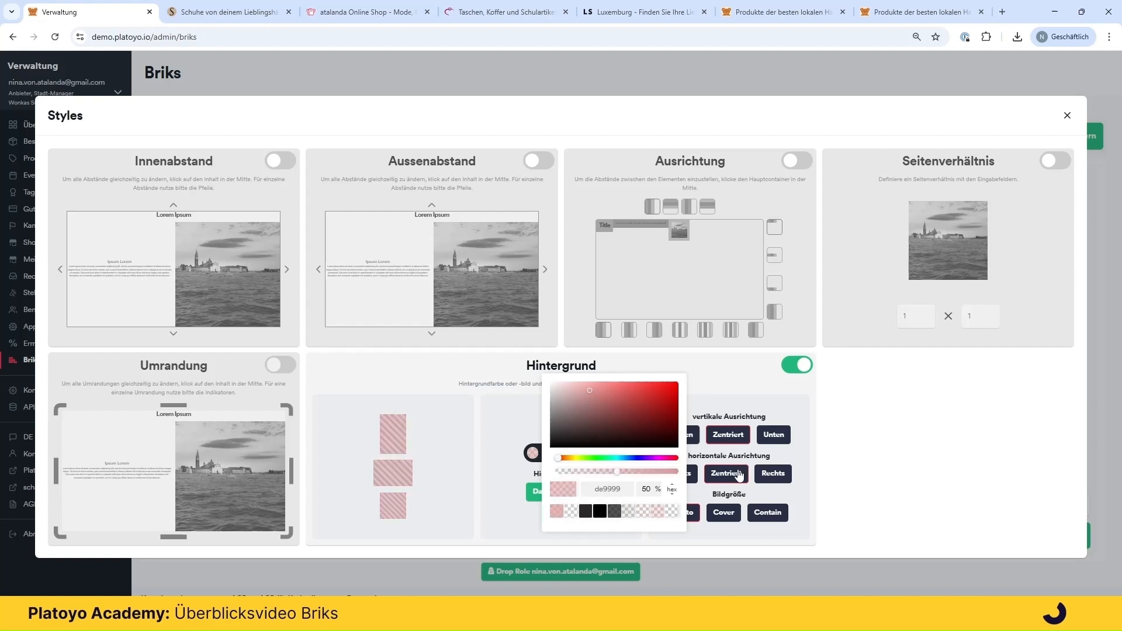
pyautogui.click(858, 453)
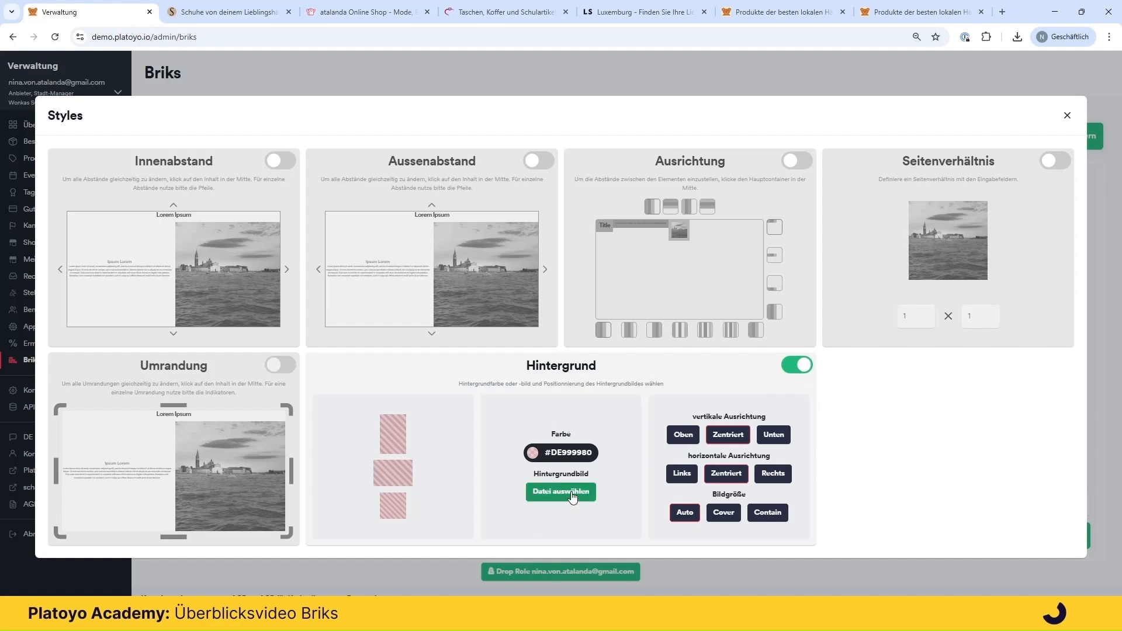
pyautogui.click(820, 359)
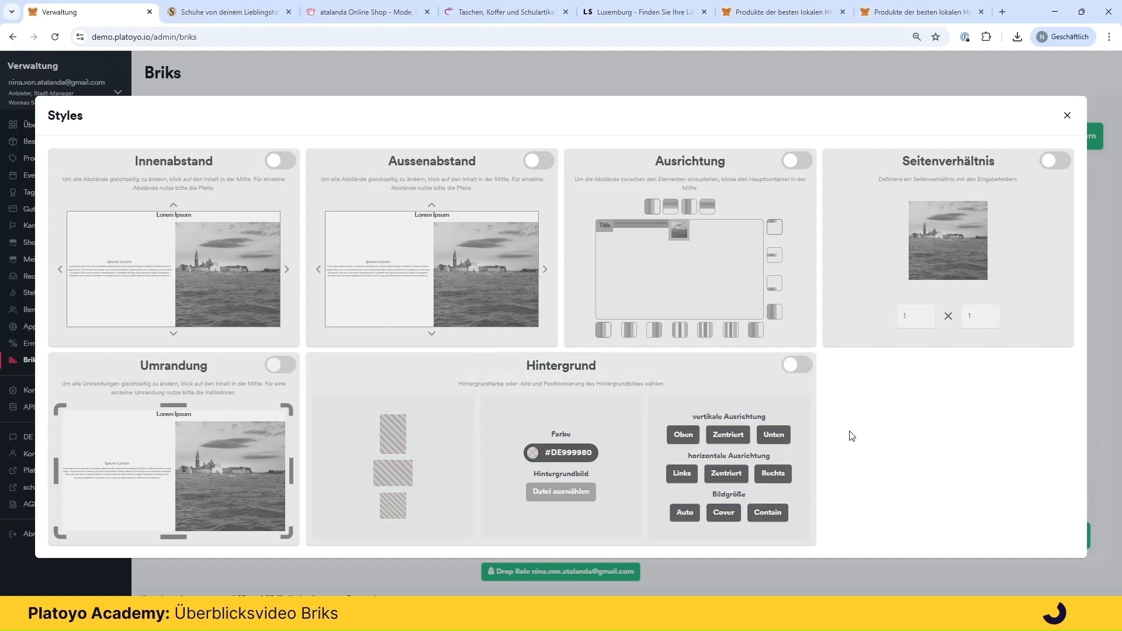
# Try out the Umrandung style and the Aussenabstand style with adjusted outer spacing, disable both again and close the style settings.
pyautogui.click(271, 365)
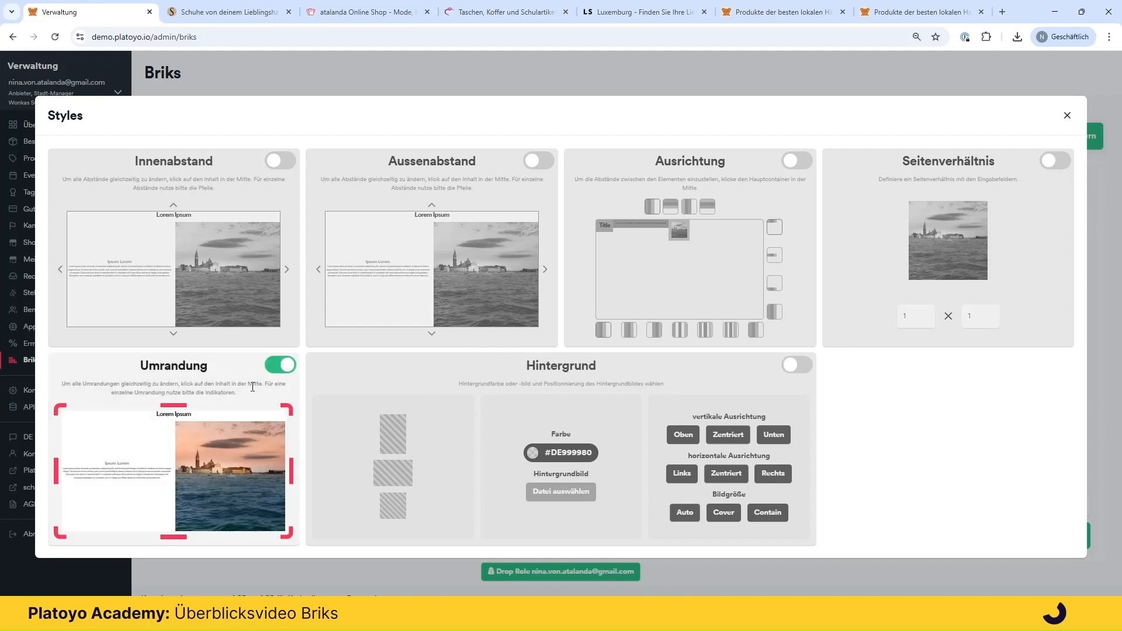
pyautogui.click(274, 371)
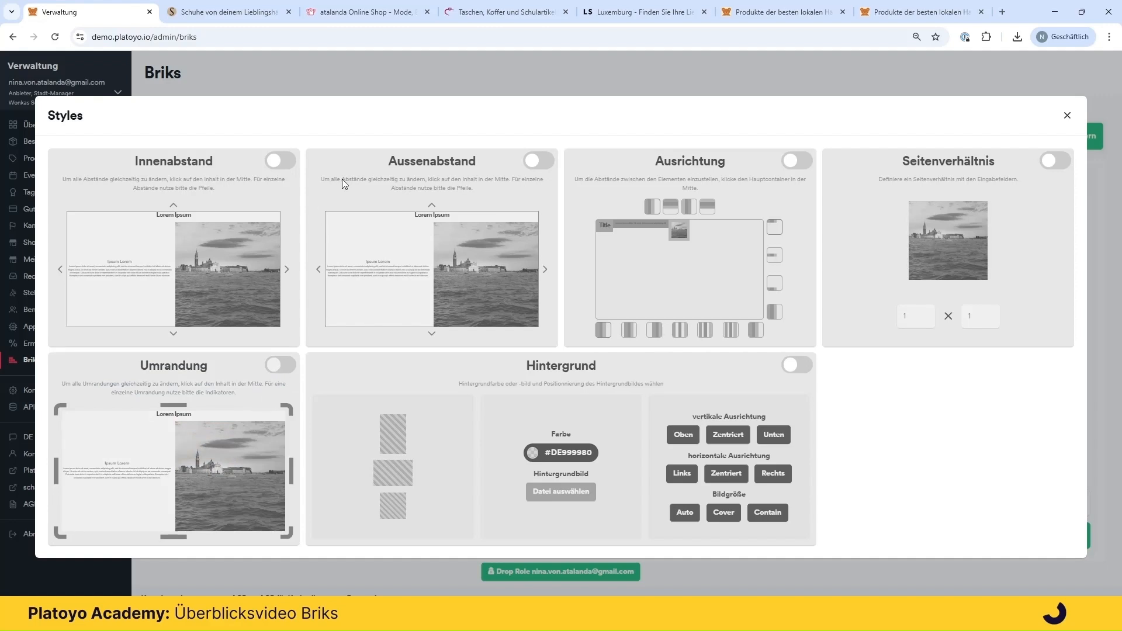
pyautogui.click(531, 162)
pyautogui.click(544, 269)
pyautogui.click(411, 267)
pyautogui.click(467, 275)
pyautogui.click(485, 260)
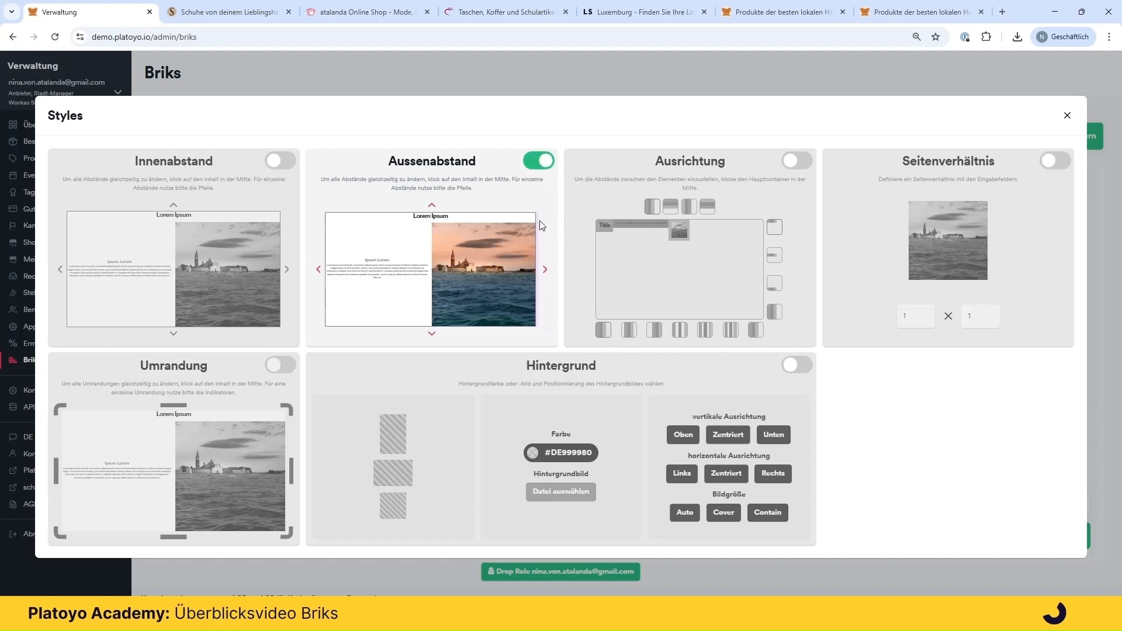
pyautogui.click(539, 164)
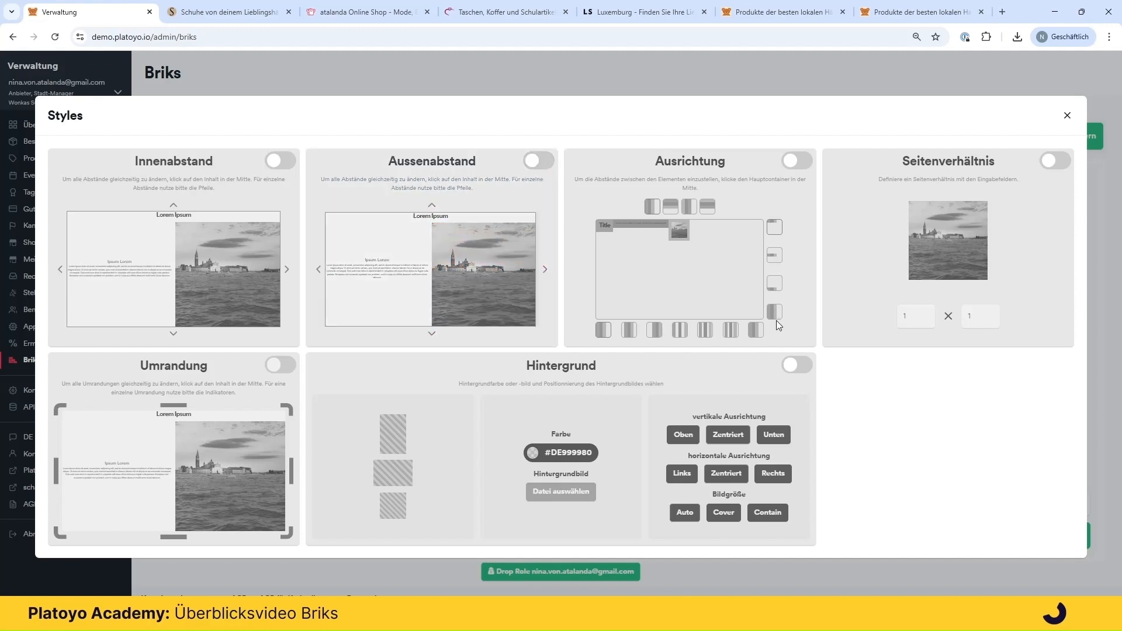
pyautogui.click(867, 584)
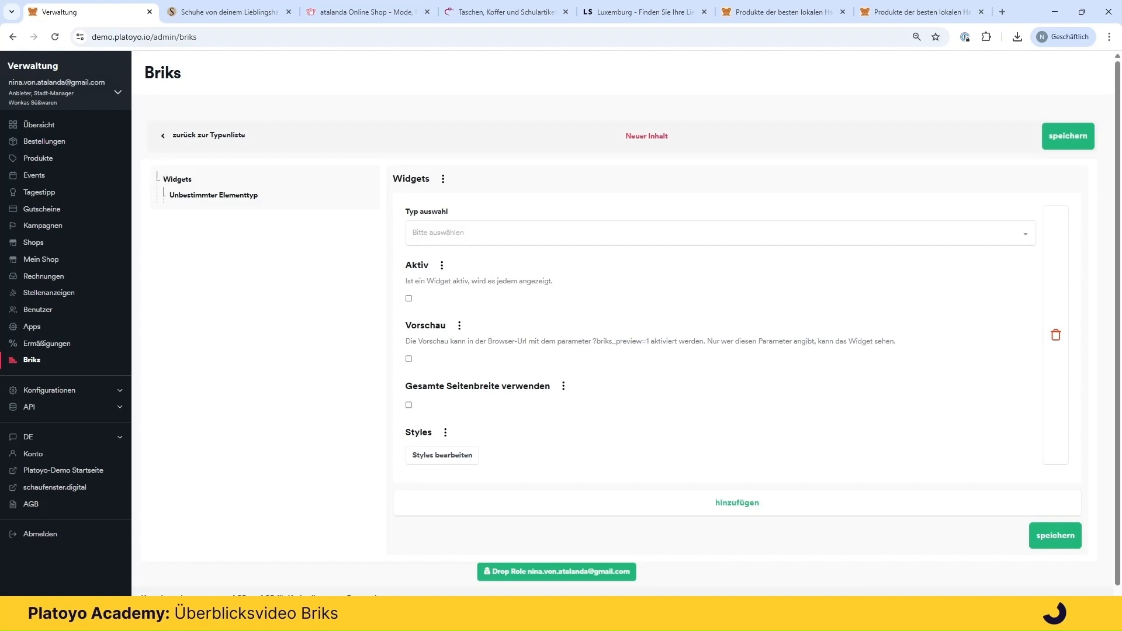
# Try the Markenliste widget type with its EN and DE title fields, and replace the widget with a fresh untyped element.
pyautogui.click(533, 229)
pyautogui.click(440, 260)
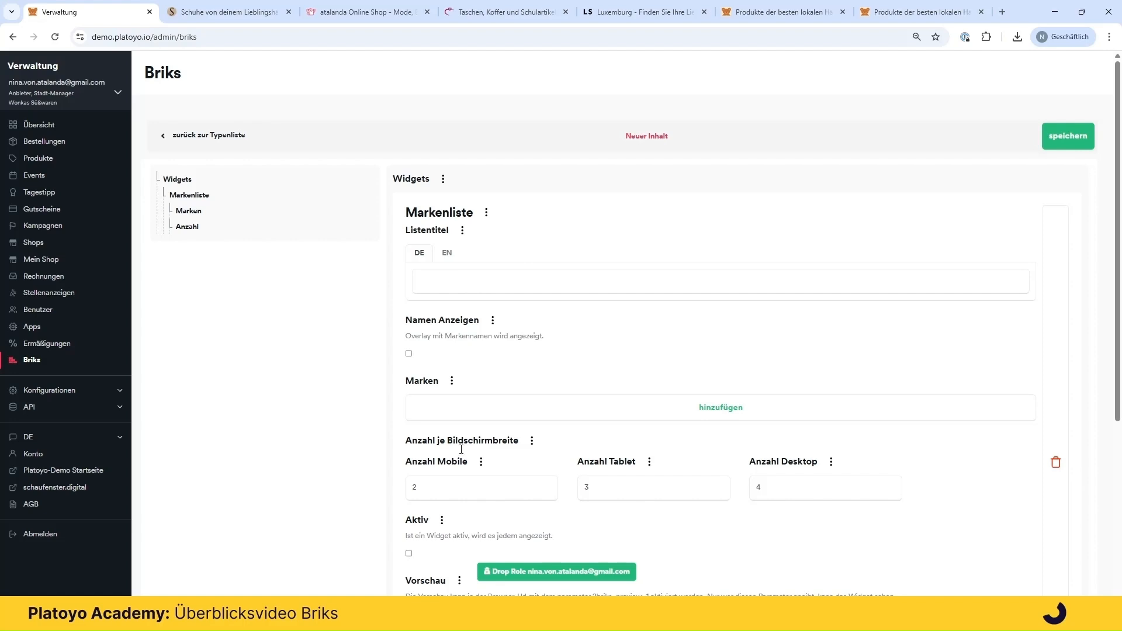
pyautogui.click(446, 255)
pyautogui.click(419, 254)
pyautogui.click(1055, 462)
pyautogui.click(635, 341)
pyautogui.click(722, 210)
# Look through the available widget types and compare Markenliste with the Unsere Lieblingsmarken section on sabu.de.
pyautogui.click(591, 233)
pyautogui.scroll(-3, 604, 326)
pyautogui.scroll(5, 585, 379)
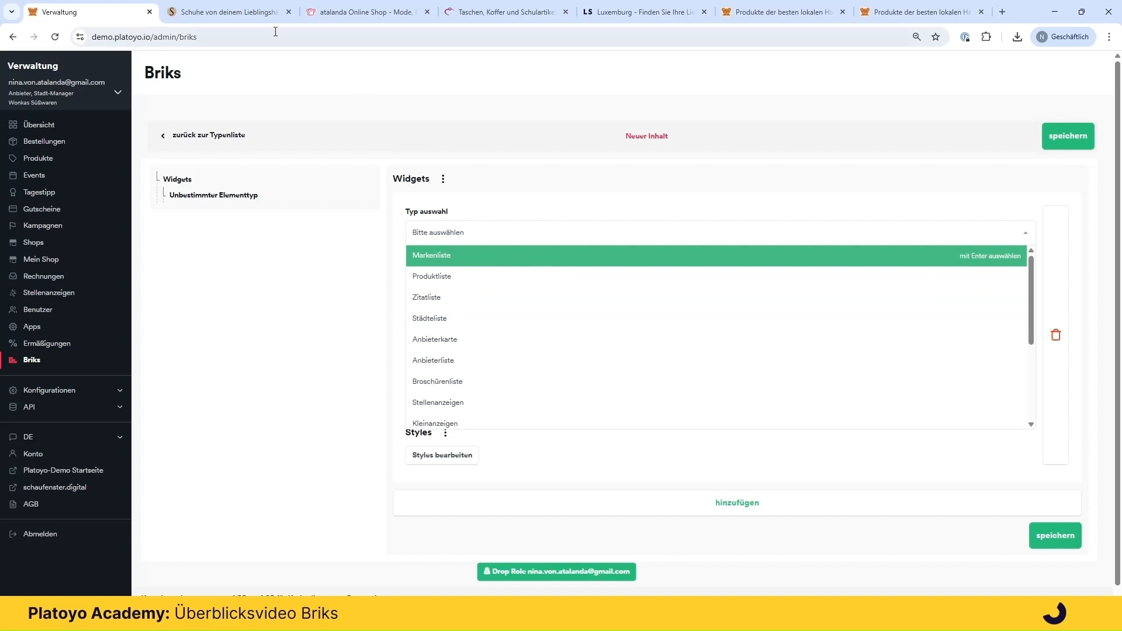
pyautogui.click(220, 15)
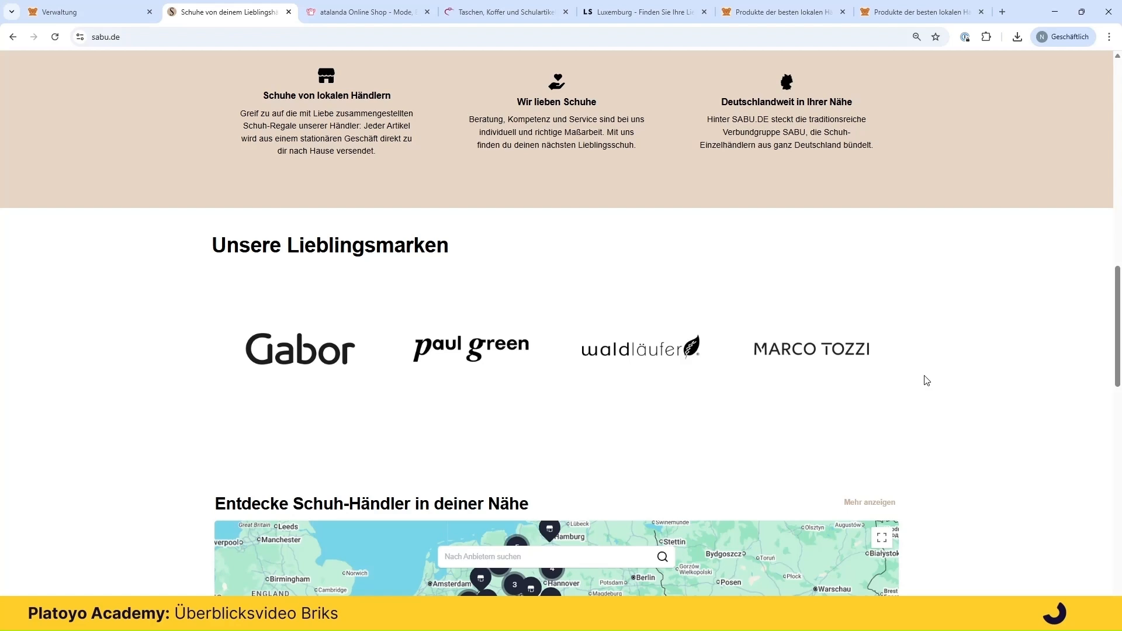
pyautogui.click(77, 16)
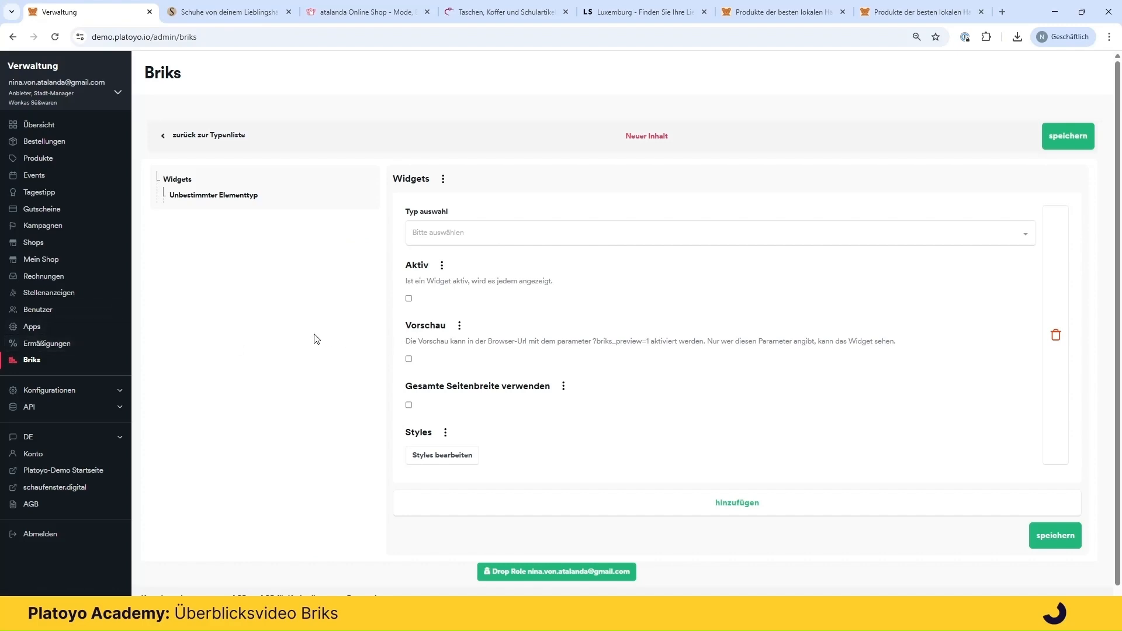
pyautogui.click(500, 233)
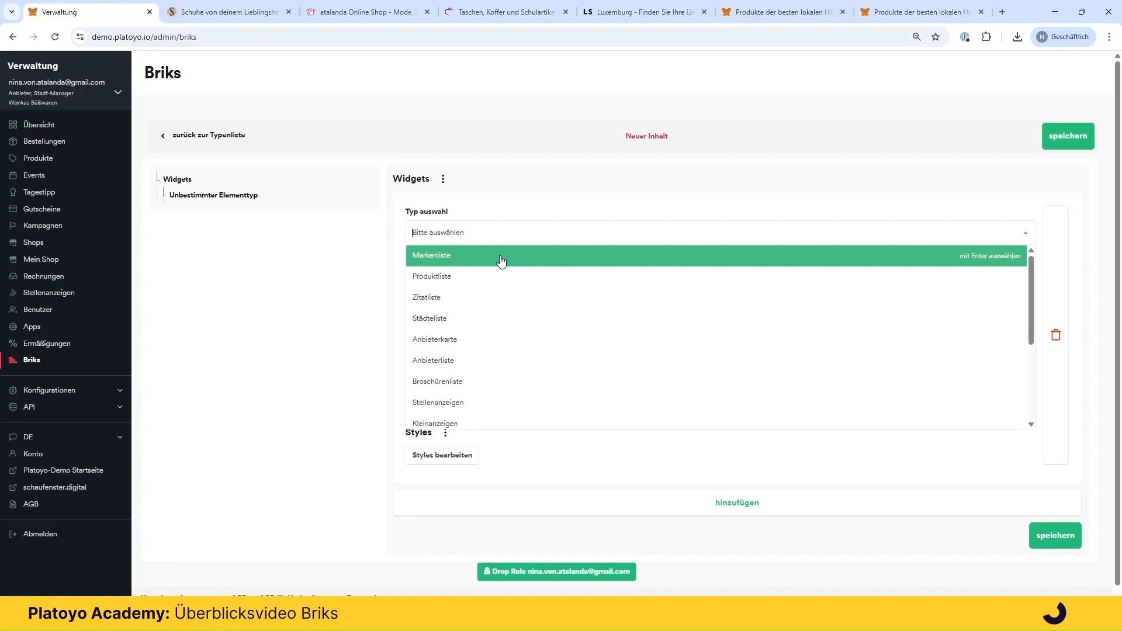
pyautogui.click(213, 14)
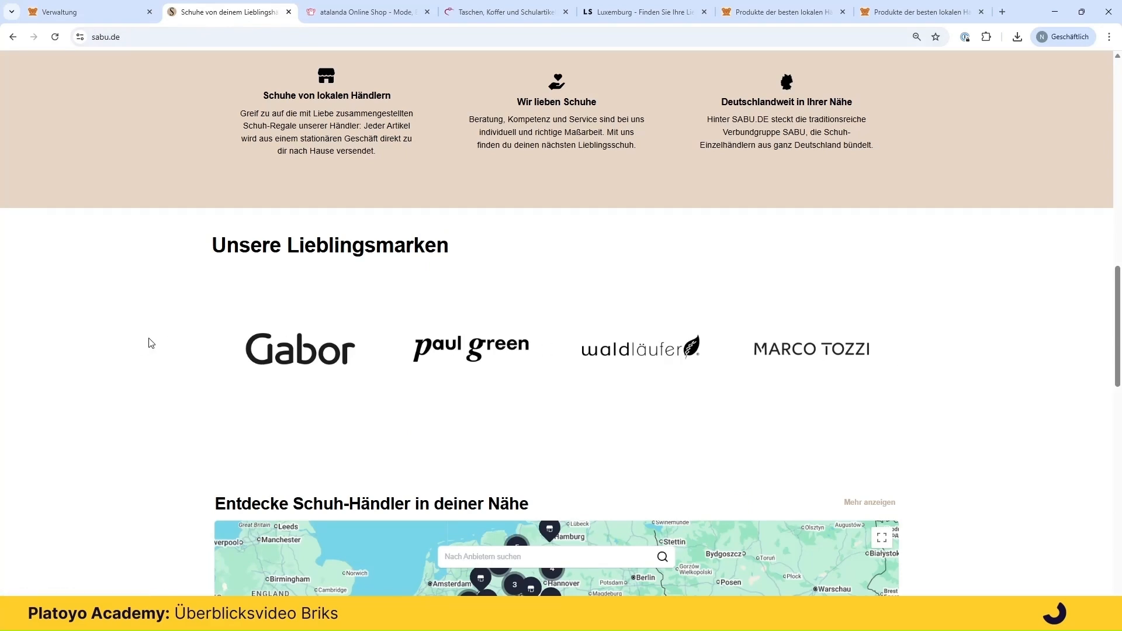
pyautogui.click(100, 13)
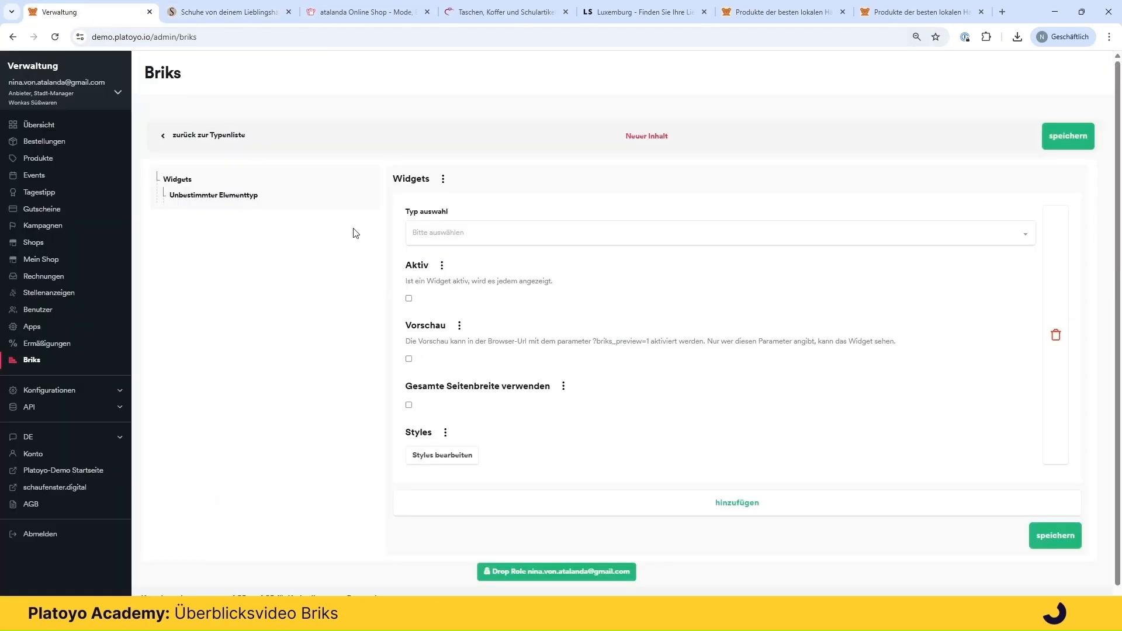
# Choose Produktliste as the widget type and look through its title, element count, product and display settings.
pyautogui.click(516, 234)
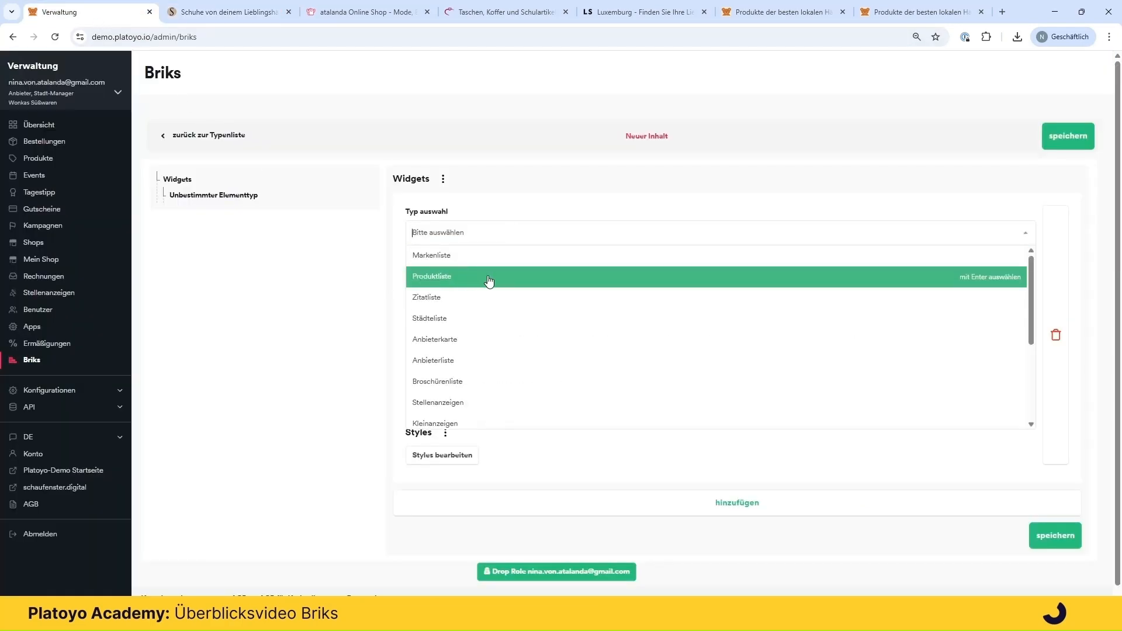
pyautogui.click(489, 281)
pyautogui.scroll(-3, 476, 300)
pyautogui.scroll(1, 561, 319)
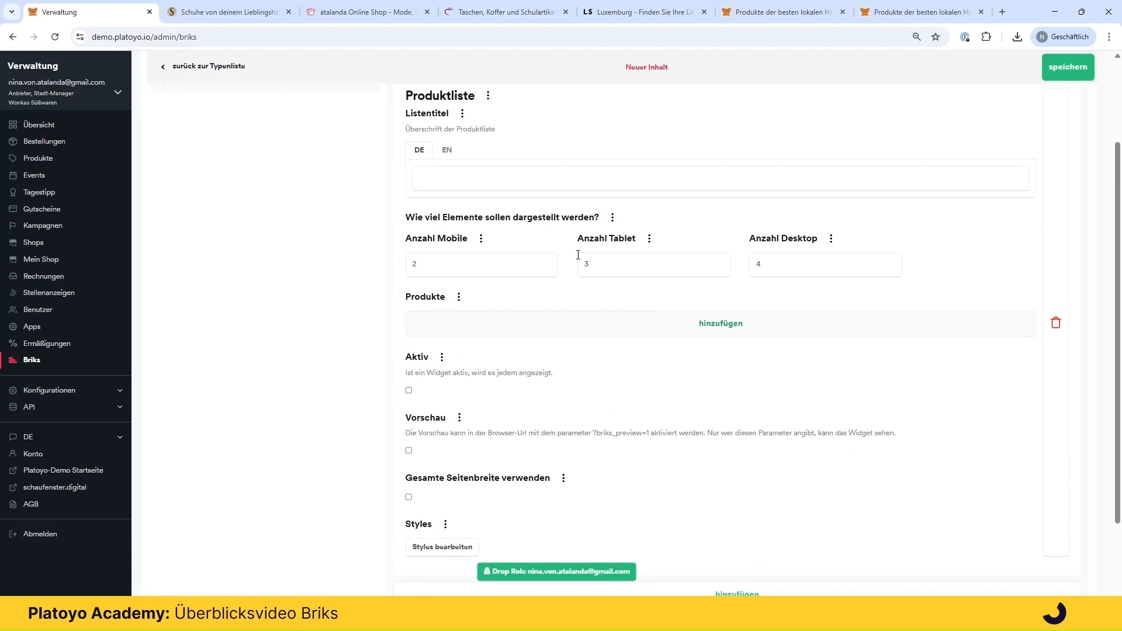
# View the atalanda homepage as a product list example, and replace the Produktliste widget with a fresh untyped element.
pyautogui.click(374, 13)
pyautogui.scroll(2, 1047, 324)
pyautogui.scroll(5, 1046, 324)
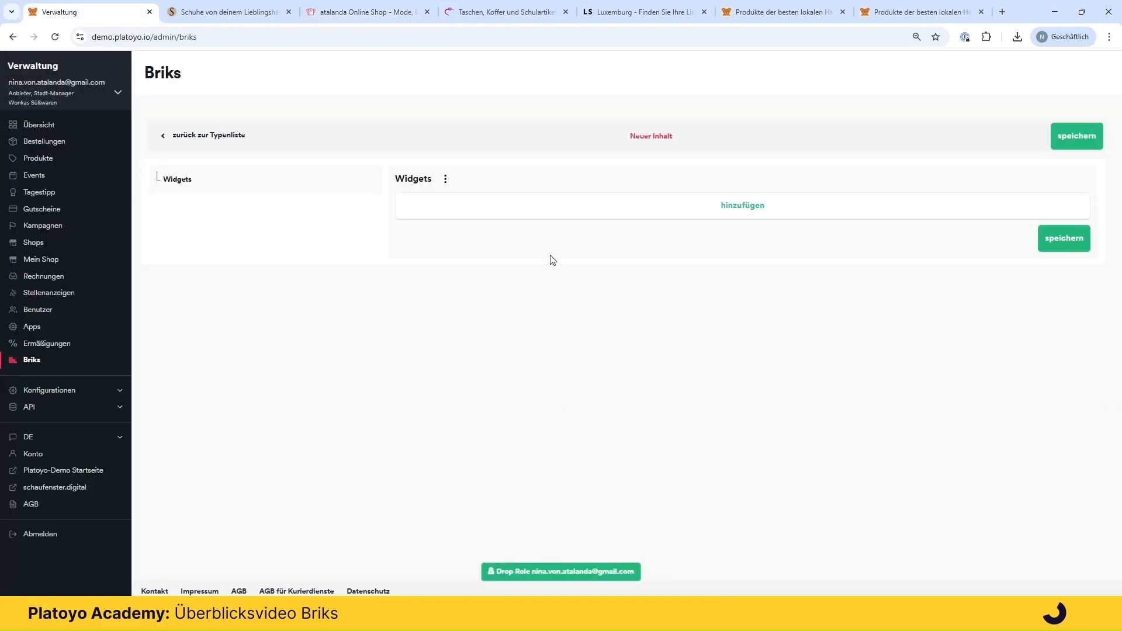
pyautogui.click(546, 208)
# Find Zitatliste among the widget types and page through the customer quotes carousel on bagmondo.de as its example.
pyautogui.click(523, 232)
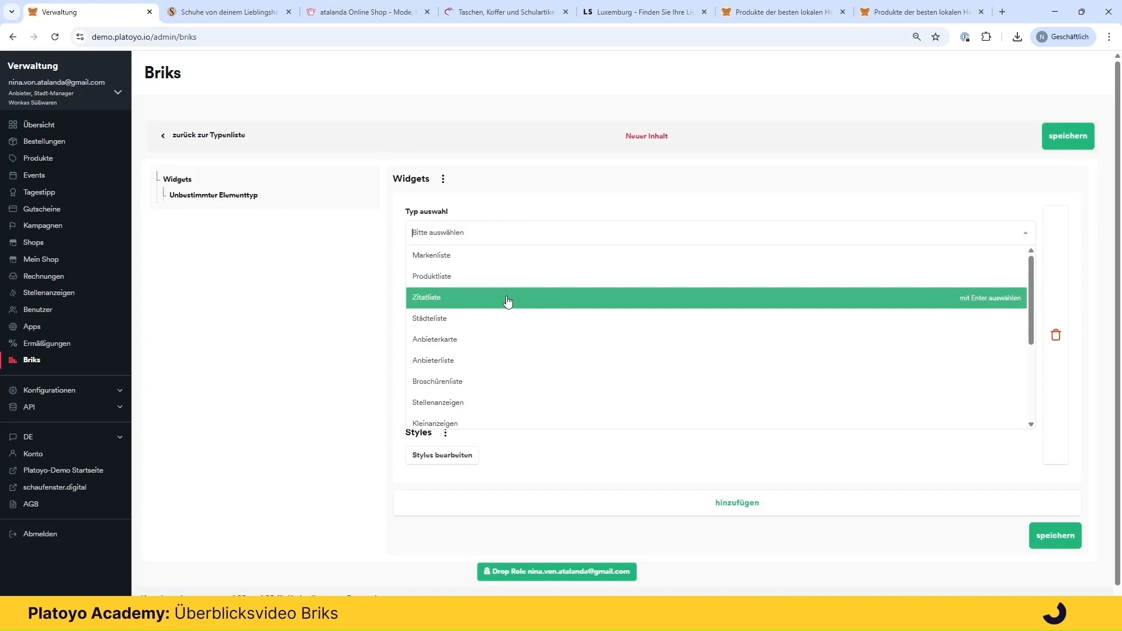
pyautogui.click(476, 14)
pyautogui.scroll(1, 371, 311)
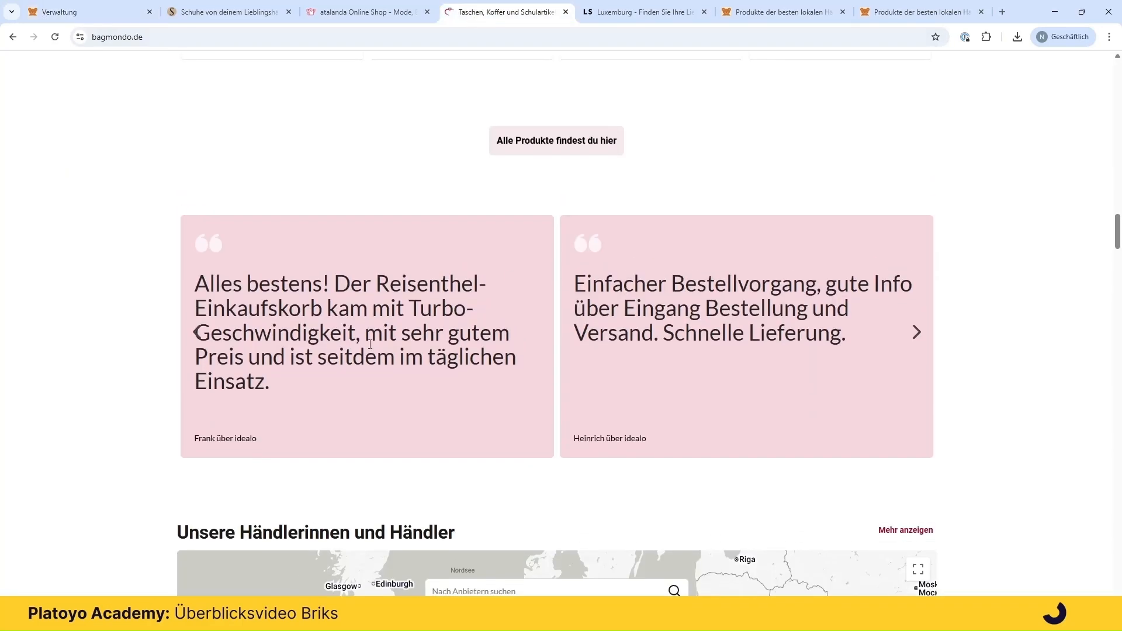
pyautogui.click(916, 333)
pyautogui.click(916, 333)
pyautogui.click(916, 333)
pyautogui.hotkey('ctrl', '1')
# Find Städteliste among the widget types and examine the Partnerstädte und -gemeinden section on letzshop.lu as its example.
pyautogui.click(471, 231)
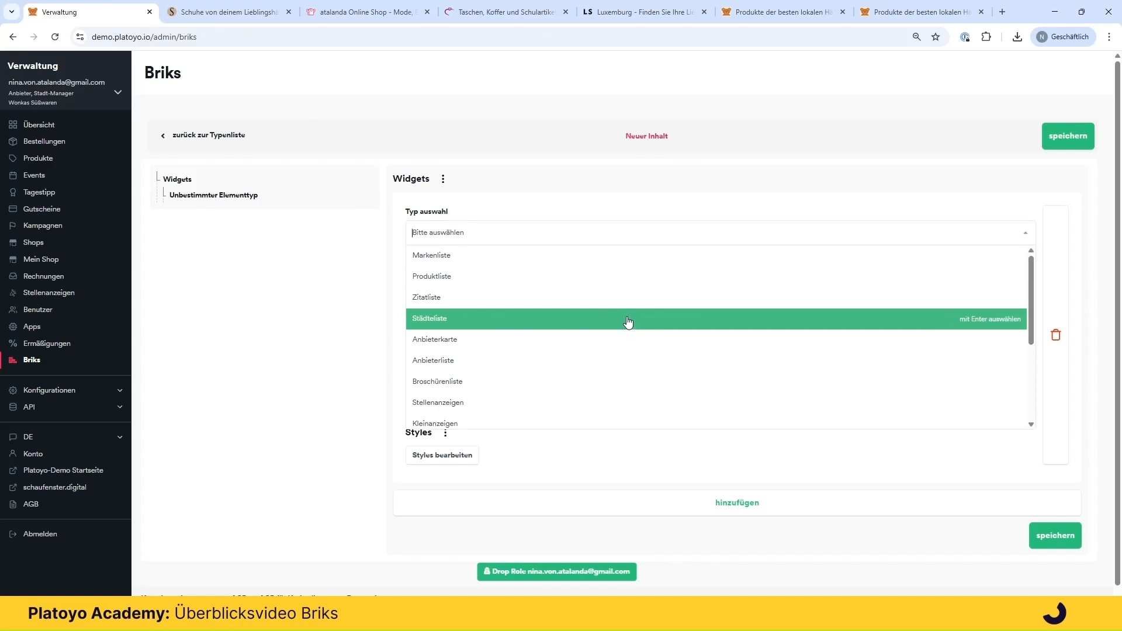
pyautogui.click(621, 17)
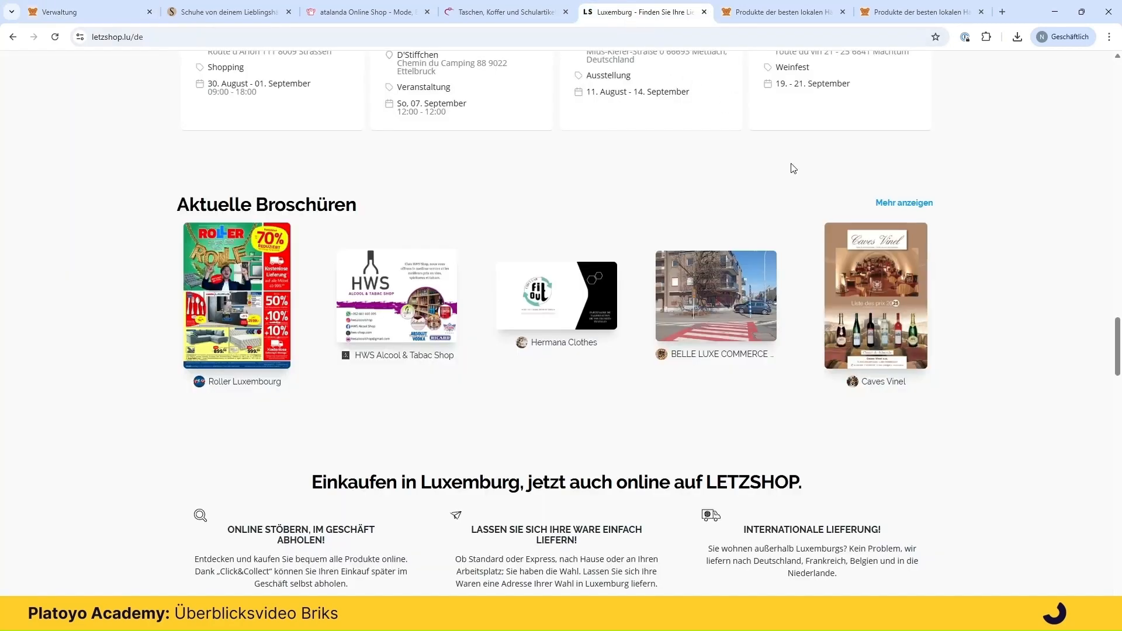
pyautogui.scroll(6, 986, 293)
pyautogui.scroll(-14, 987, 295)
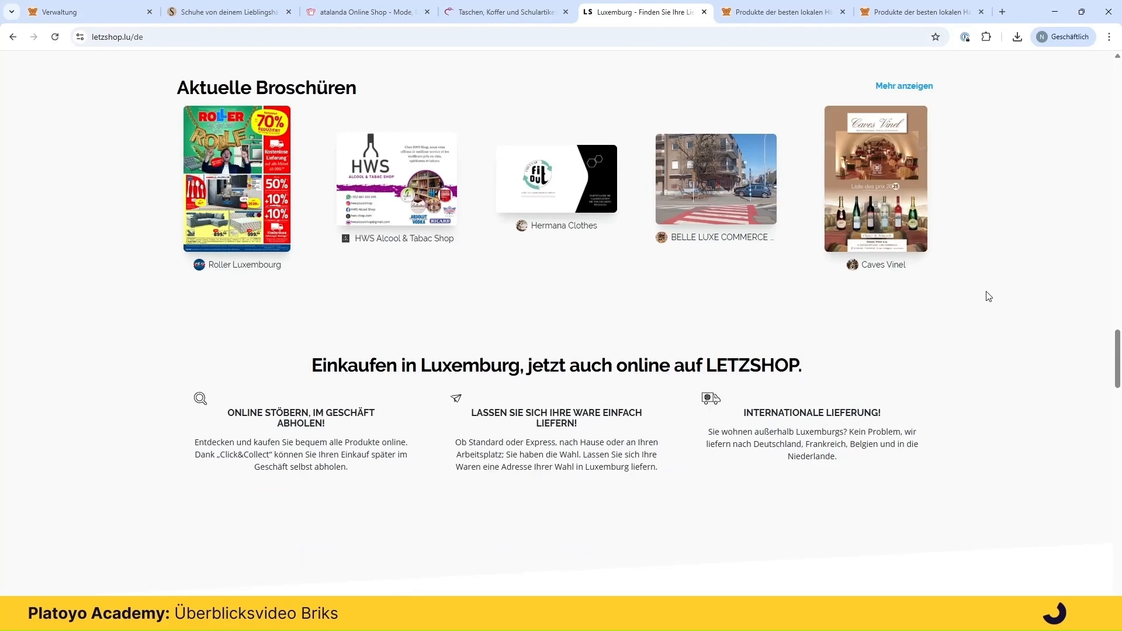
pyautogui.scroll(-2, 987, 296)
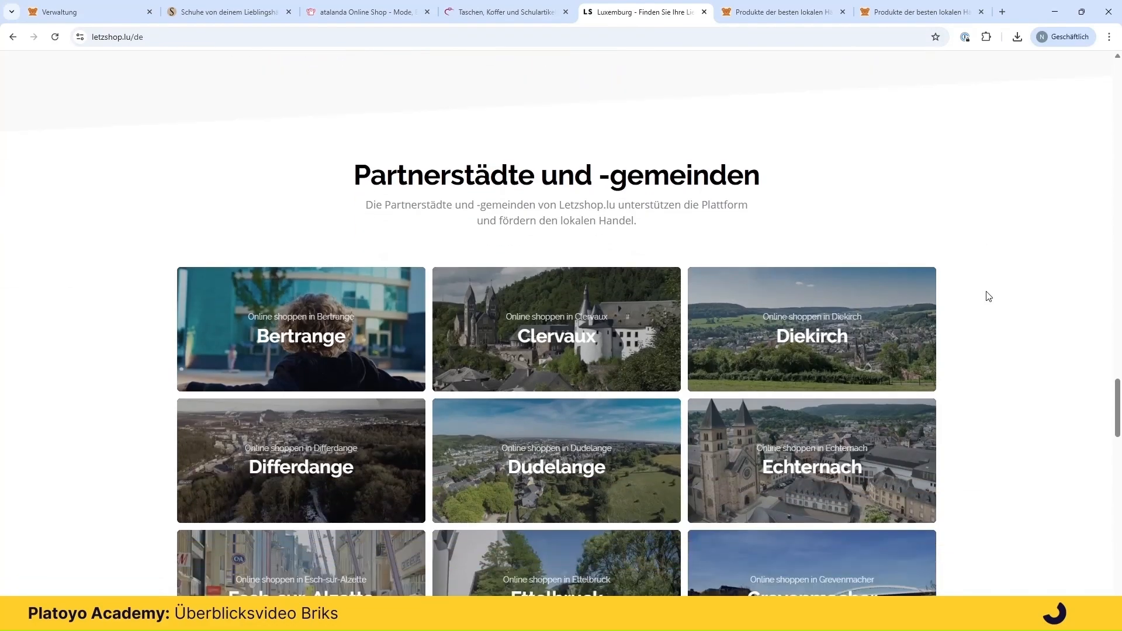
pyautogui.scroll(-8, 988, 297)
pyautogui.scroll(-2, 992, 299)
pyautogui.scroll(8, 992, 299)
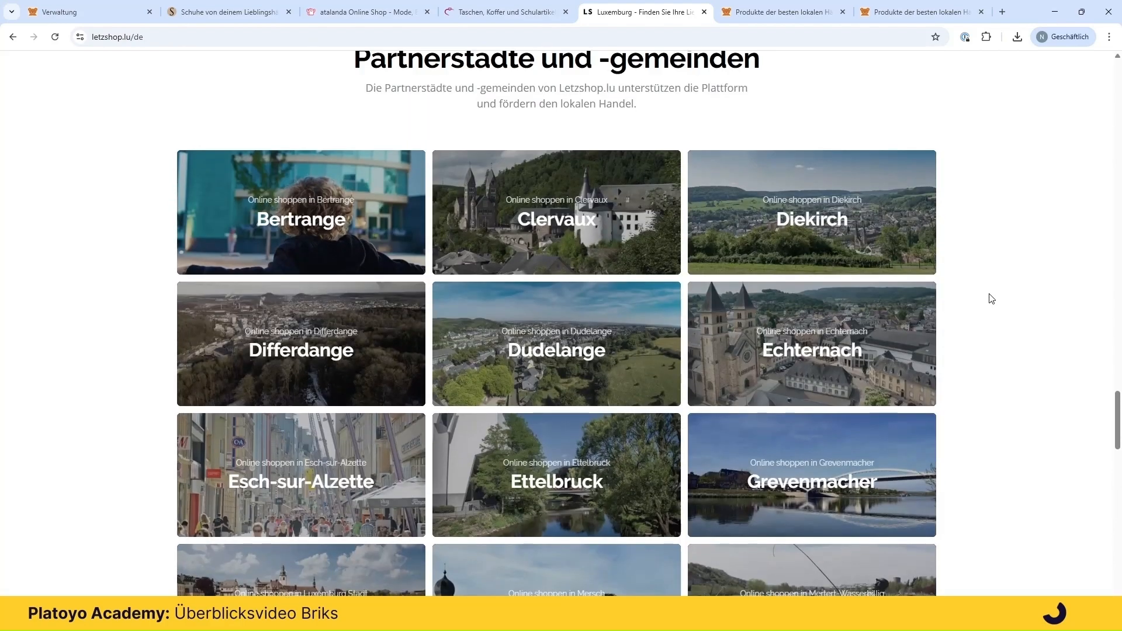
pyautogui.scroll(1, 984, 280)
pyautogui.hotkey('ctrl', '1')
# Compare the Anbieterkarte widget type with the Unsere Händlerinnen und Händler map on bagmondo.de.
pyautogui.click(503, 230)
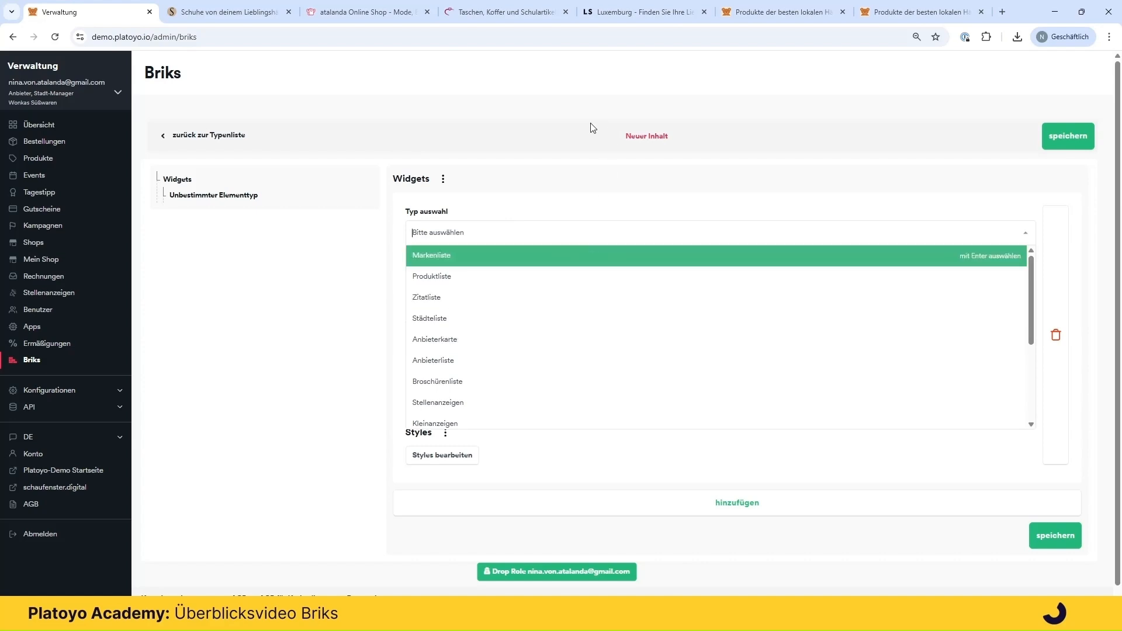
pyautogui.click(478, 15)
pyautogui.scroll(-6, 935, 327)
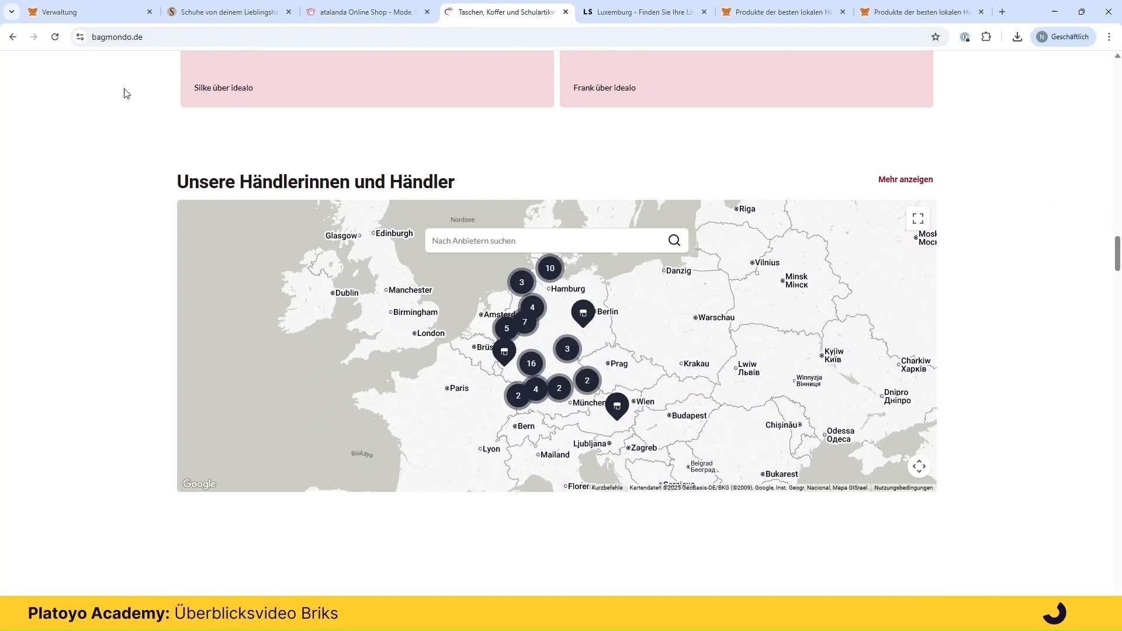
pyautogui.click(101, 21)
# Find Anbieterliste among the widget types and examine the grid of dealer cards below the map on bagmondo.de.
pyautogui.click(490, 237)
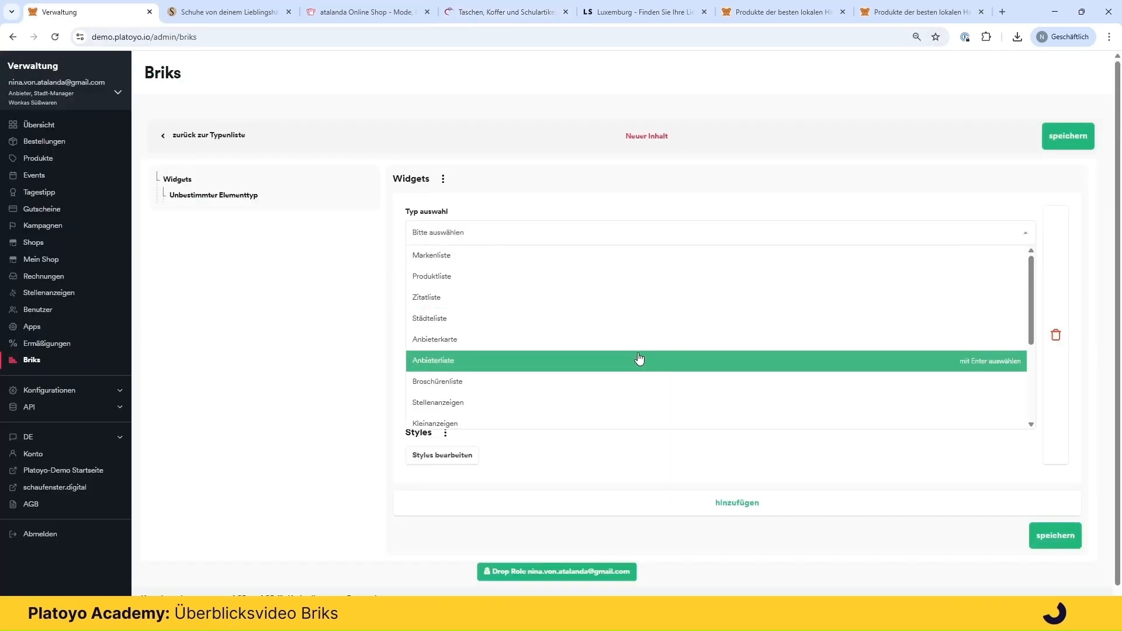
pyautogui.click(505, 11)
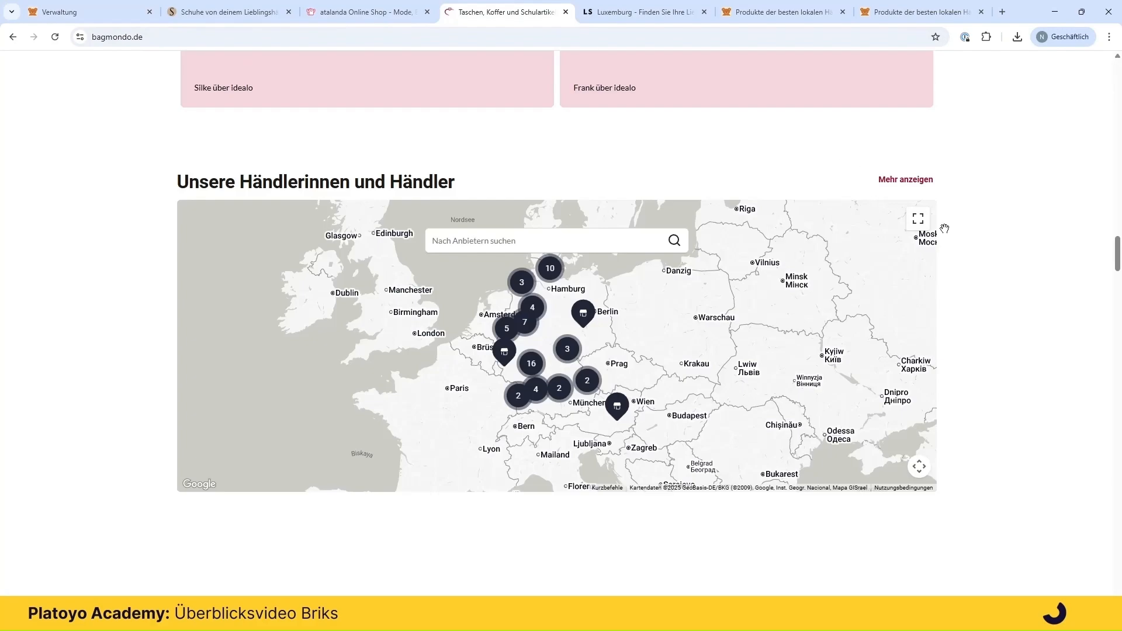
pyautogui.scroll(-1, 1004, 259)
pyautogui.scroll(-4, 1003, 260)
pyautogui.scroll(-13, 1004, 260)
pyautogui.scroll(-4, 1003, 260)
pyautogui.scroll(14, 964, 413)
pyautogui.scroll(3, 968, 413)
pyautogui.scroll(-4, 114, 269)
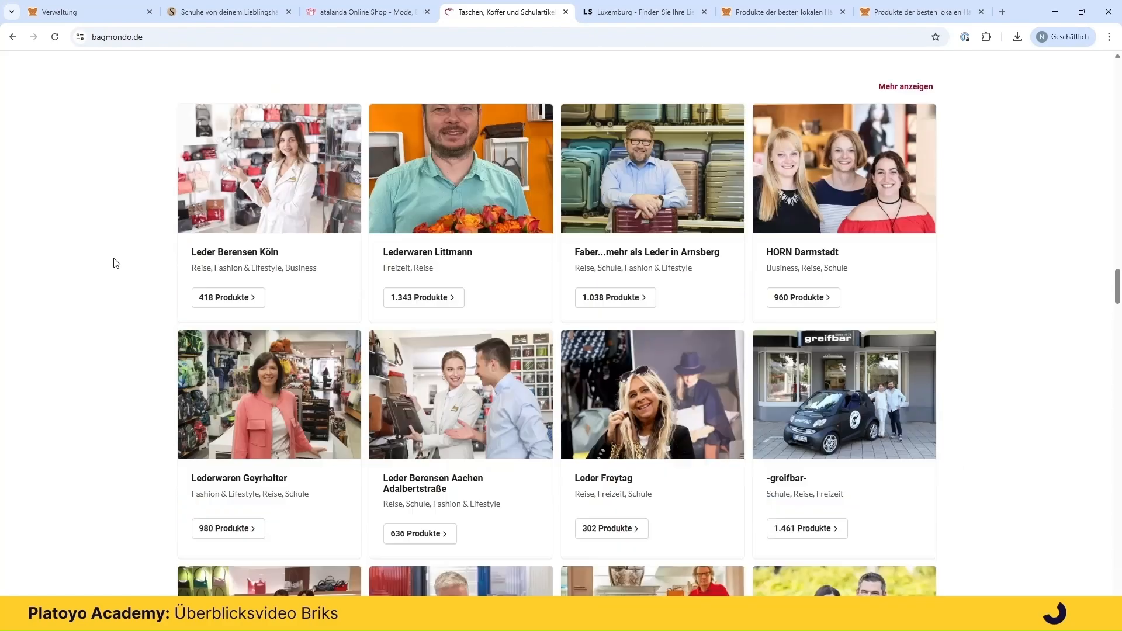
# Finish reviewing the dealer cards on bagmondo.de and compare the Broschürenliste widget type with Aktuelle Broschüren on letzshop.lu.
pyautogui.scroll(-5, 338, 341)
pyautogui.scroll(10, 155, 350)
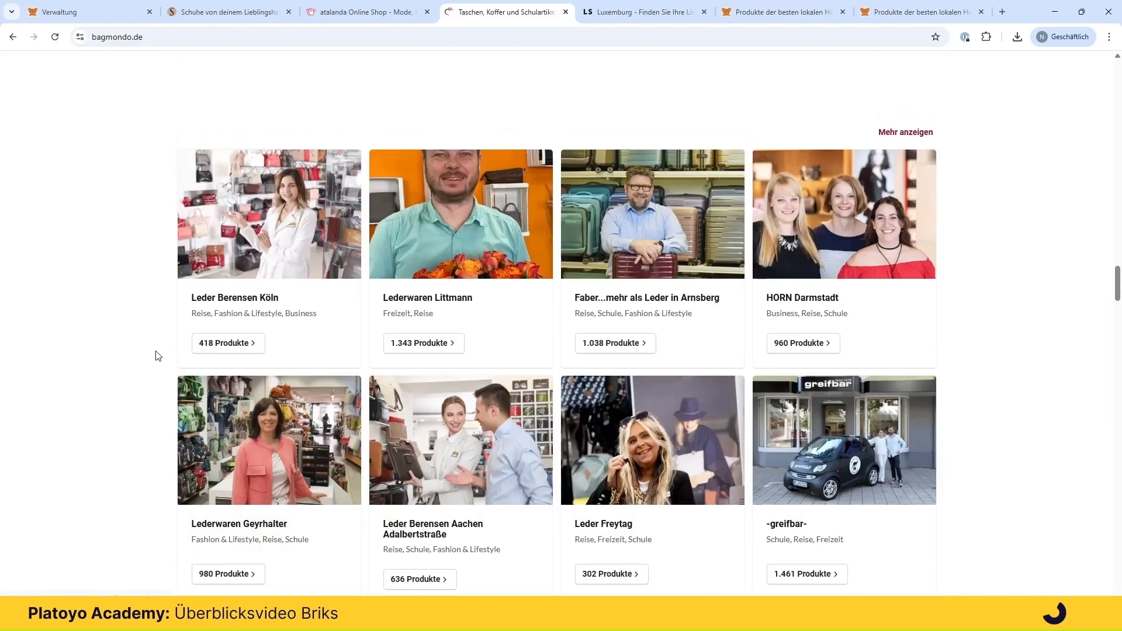
pyautogui.click(90, 12)
pyautogui.click(555, 239)
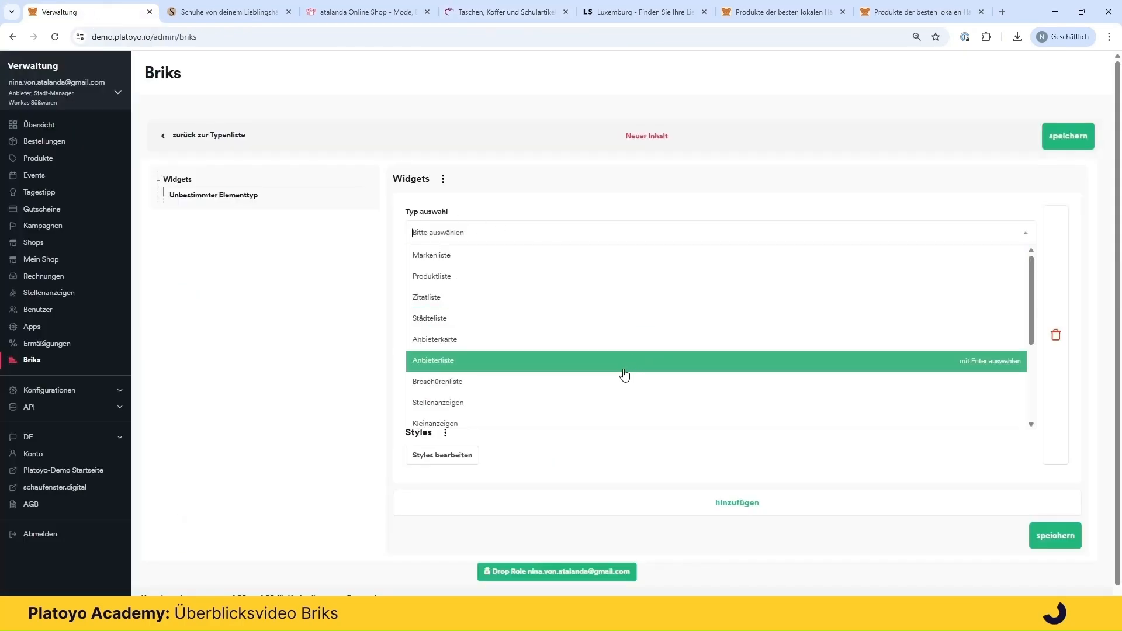
pyautogui.click(632, 13)
pyautogui.scroll(10, 1081, 333)
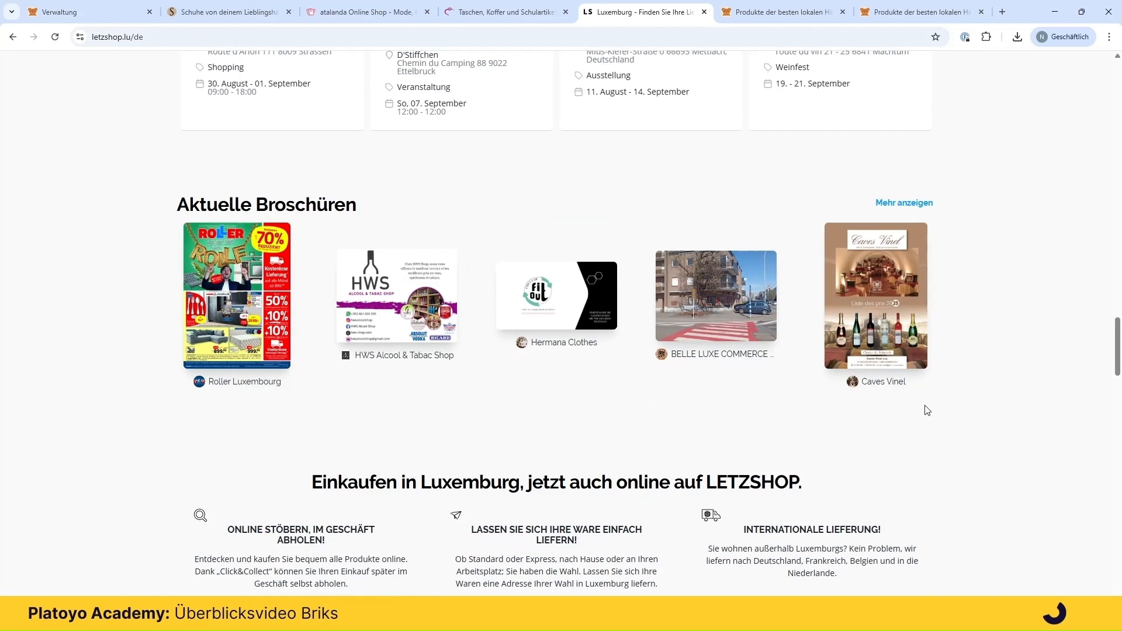
# Find Stellenanzeigen among the widget types and examine the job postings section on demo.platoyo.io as its example.
pyautogui.click(104, 11)
pyautogui.click(529, 228)
pyautogui.scroll(-1, 575, 348)
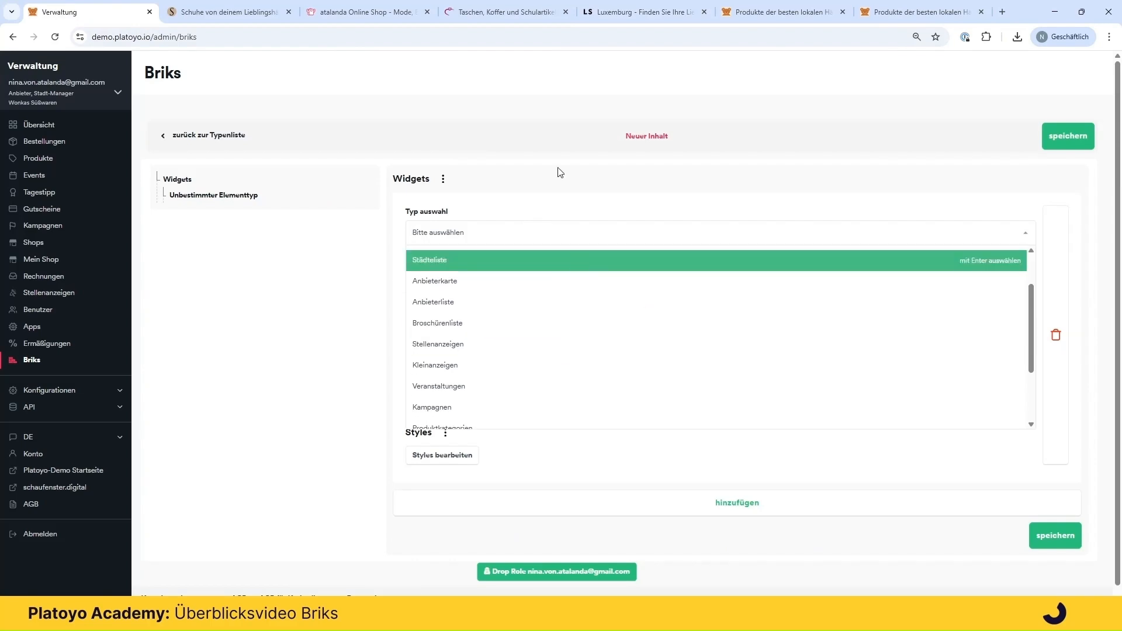
pyautogui.click(734, 20)
pyautogui.scroll(-2, 907, 371)
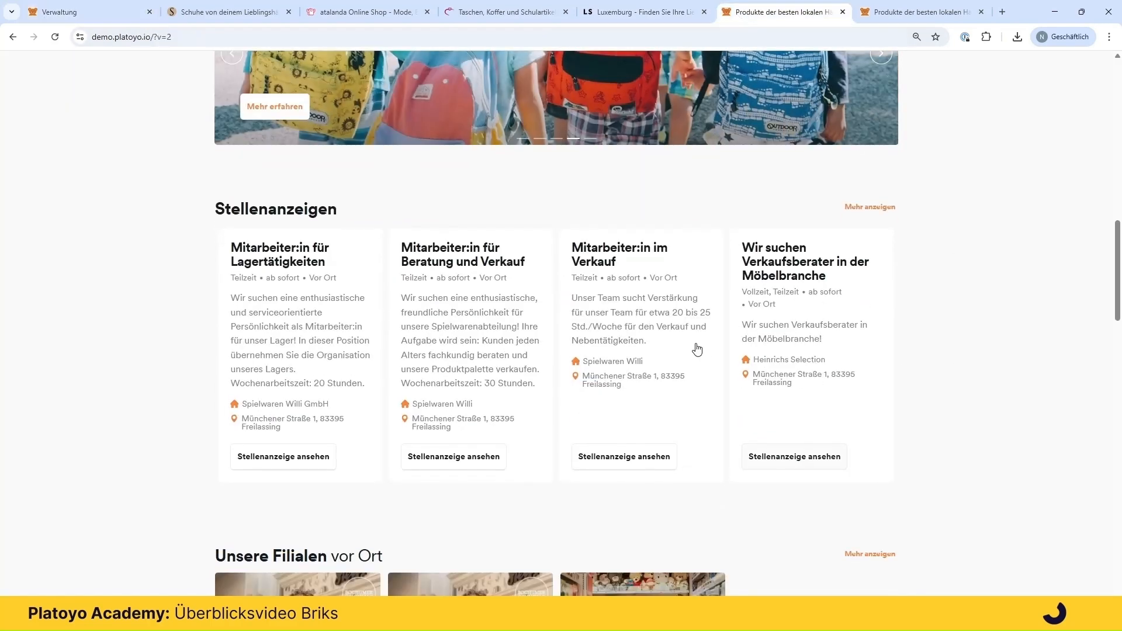
# Find Veranstaltungen among the widget types and examine the event cards on letzshop.lu as its example.
pyautogui.click(94, 13)
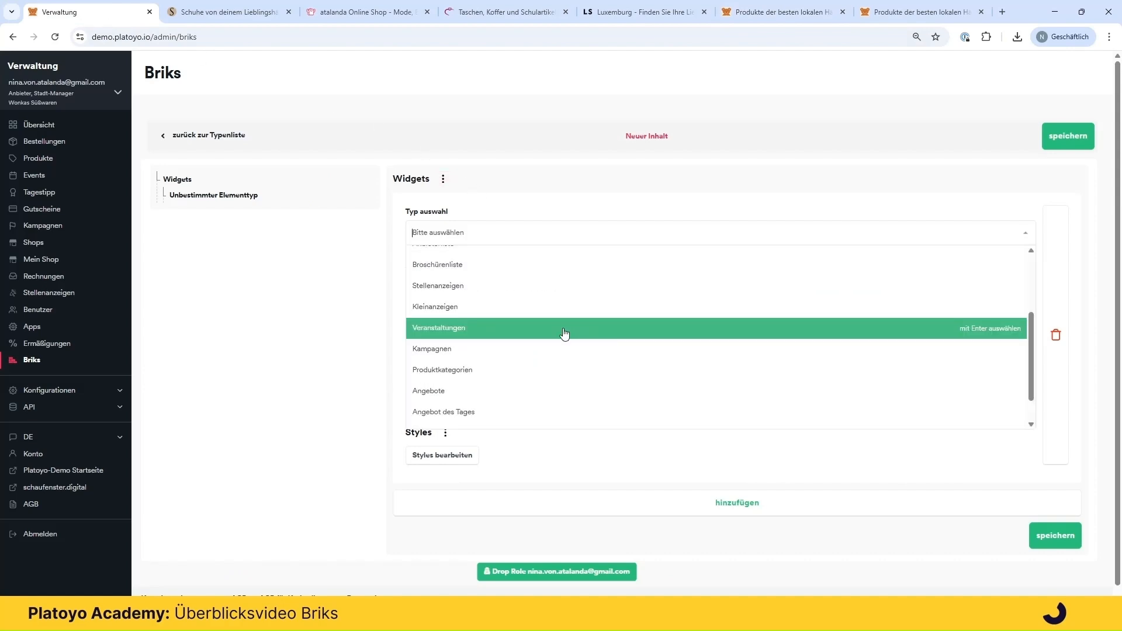
pyautogui.click(787, 17)
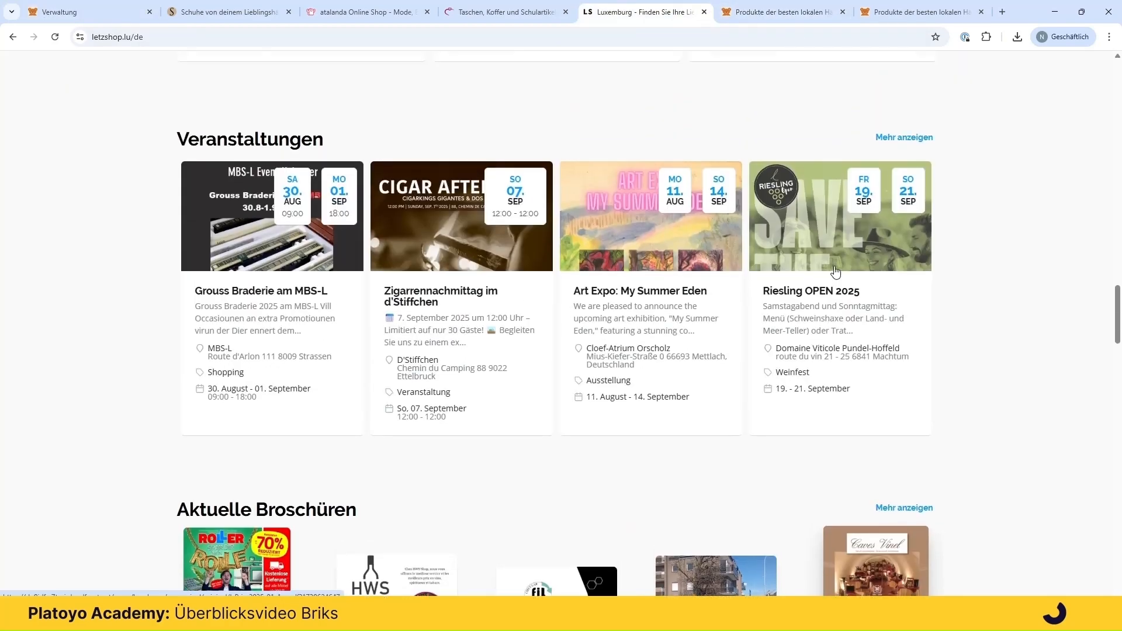
pyautogui.scroll(2, 836, 272)
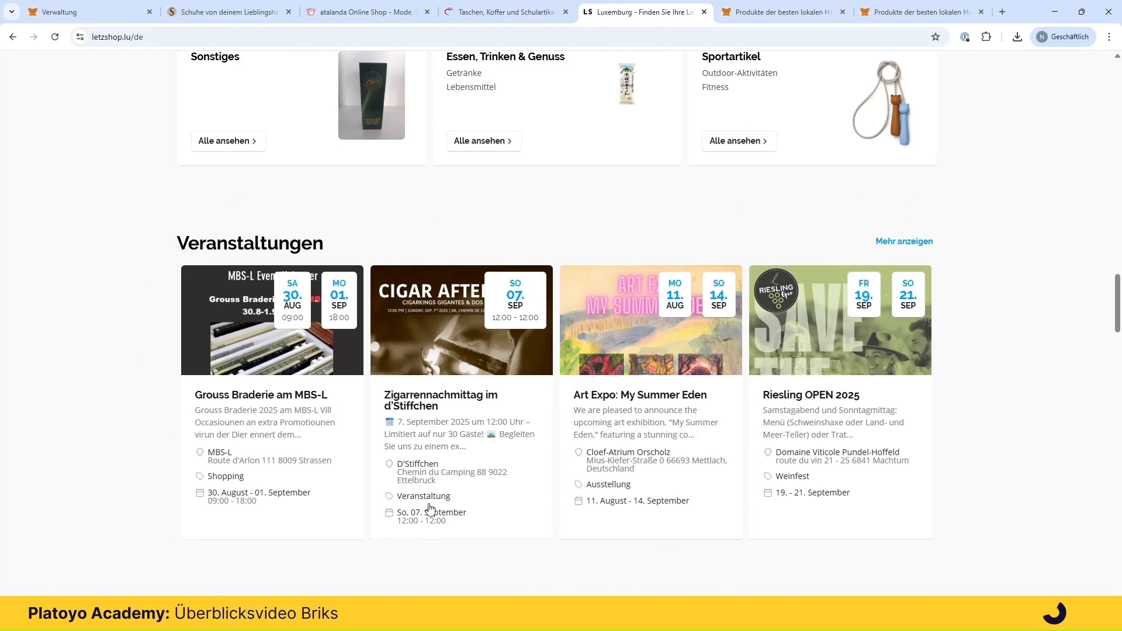
# Find Kampagnen among the widget types and examine the campaign banner carousel on demo.platoyo.io as its example.
pyautogui.click(93, 13)
pyautogui.click(520, 234)
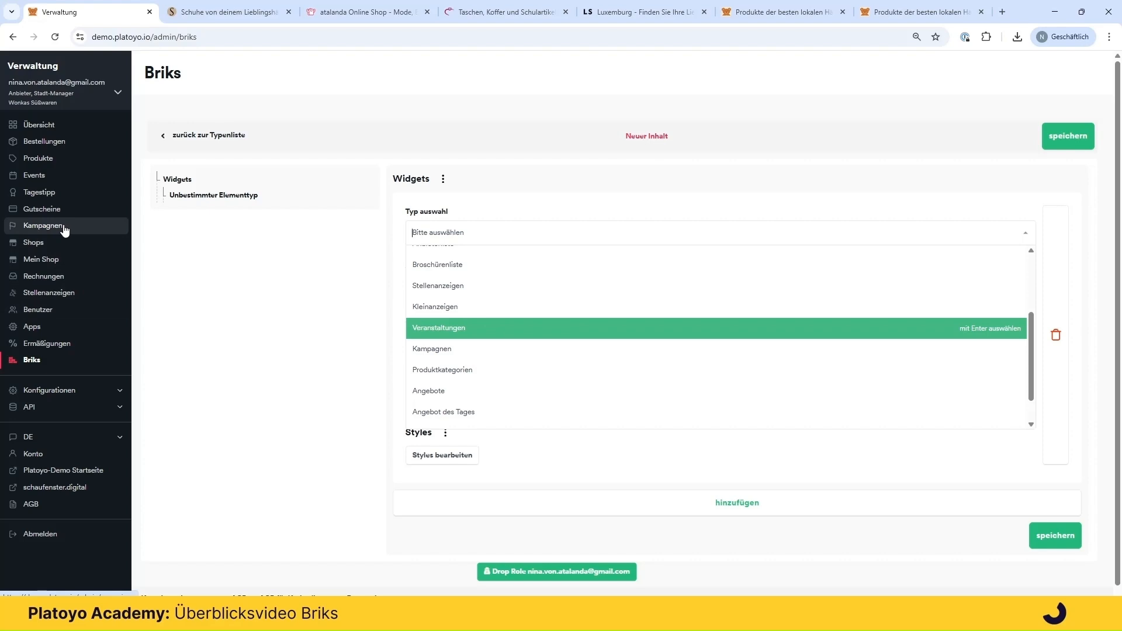
pyautogui.click(753, 17)
pyautogui.scroll(5, 911, 298)
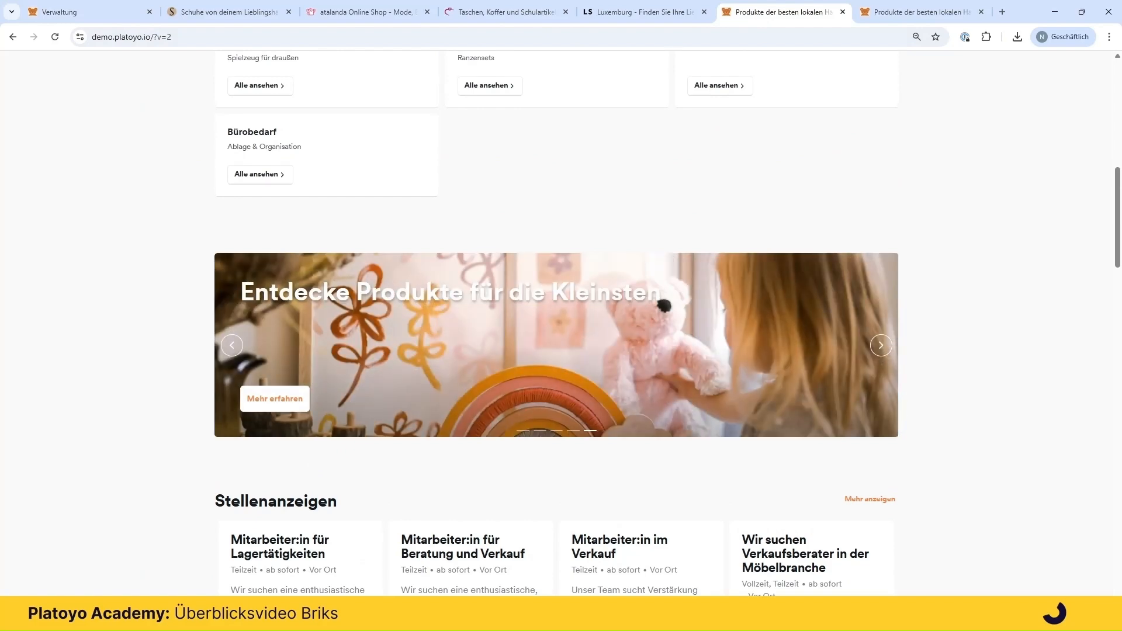
# Compare the Produktkategorien widget type with the Unser Sortiment category cards on demo.platoyo.io.
pyautogui.click(110, 7)
pyautogui.click(497, 233)
pyautogui.scroll(1, 526, 310)
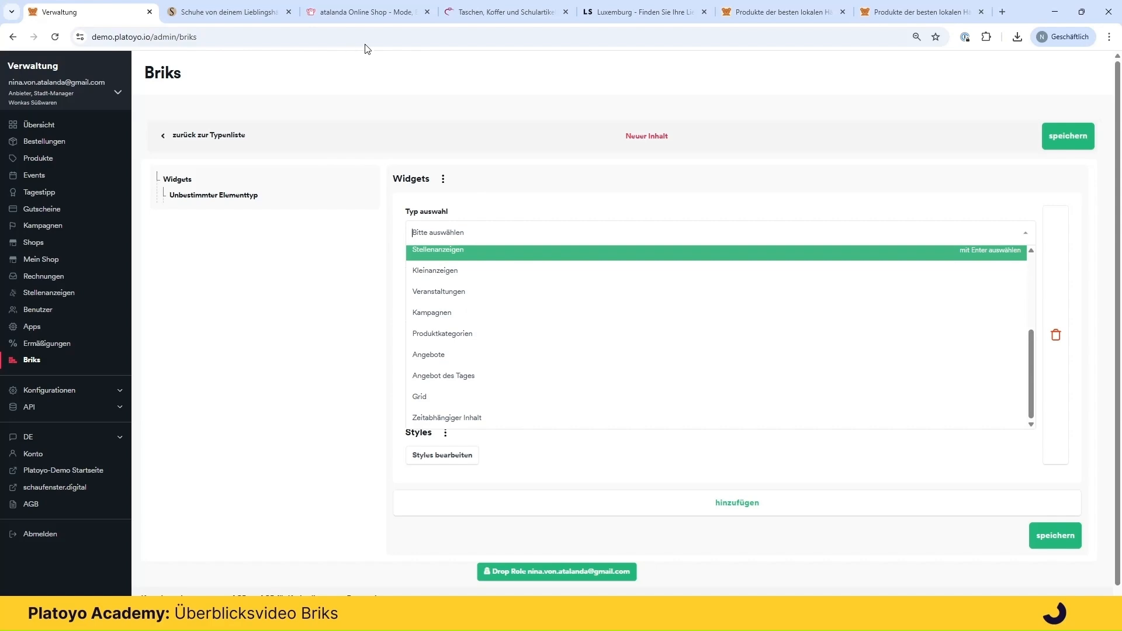
pyautogui.click(789, 22)
pyautogui.scroll(4, 972, 358)
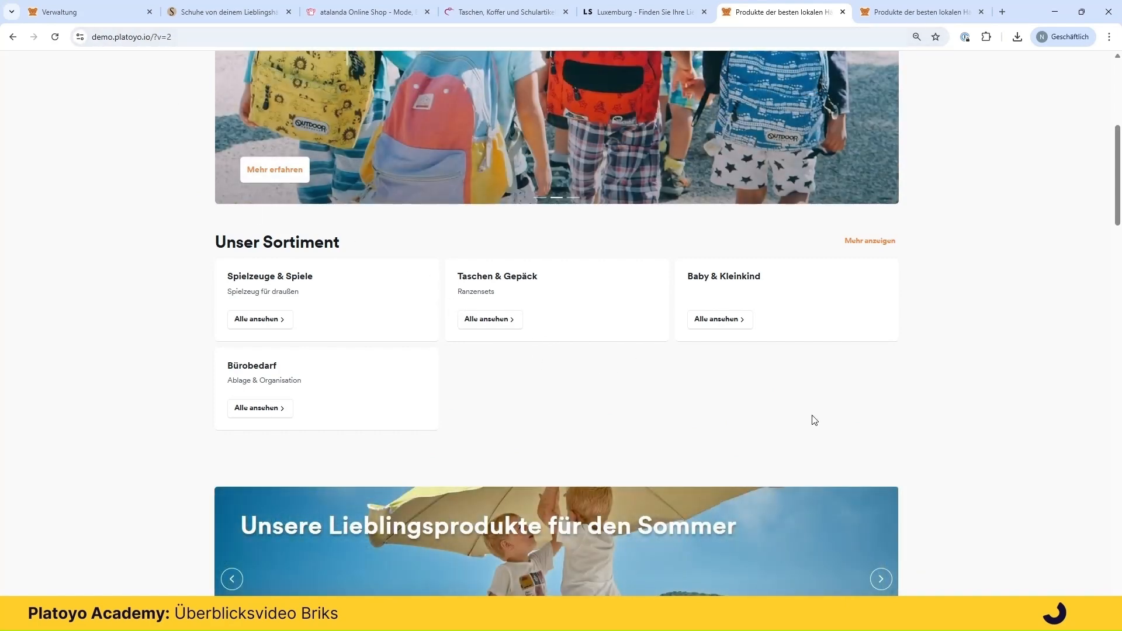
# Review the remaining widget types in the admin and set the new widget's type to Zeitabhängiger Inhalt.
pyautogui.click(94, 11)
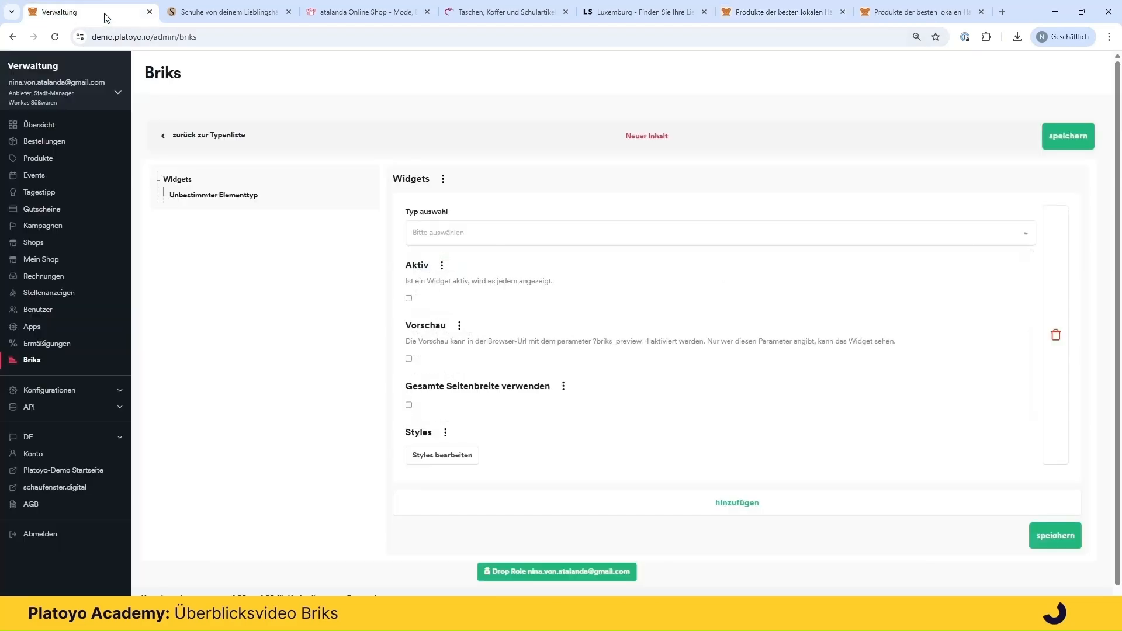
pyautogui.click(556, 235)
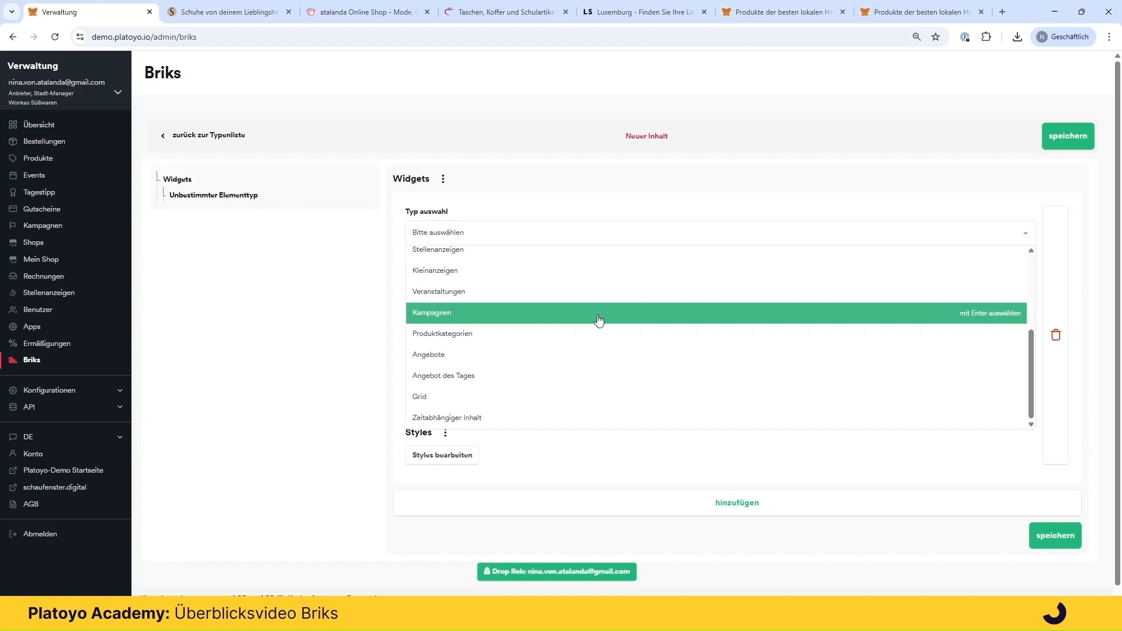
pyautogui.scroll(-1, 598, 321)
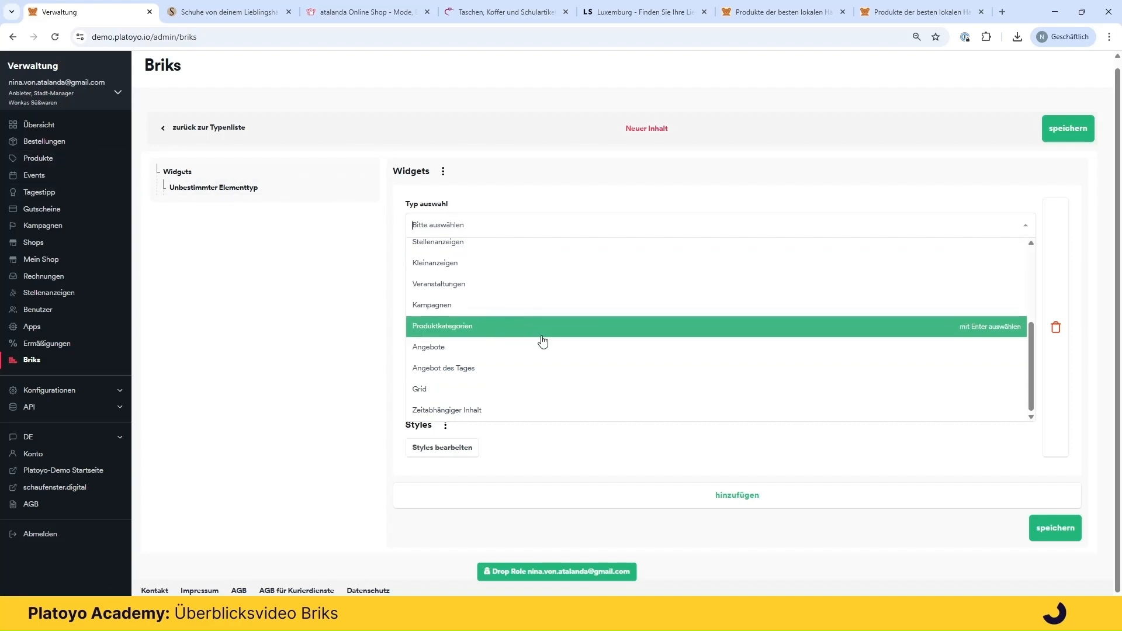
pyautogui.click(506, 411)
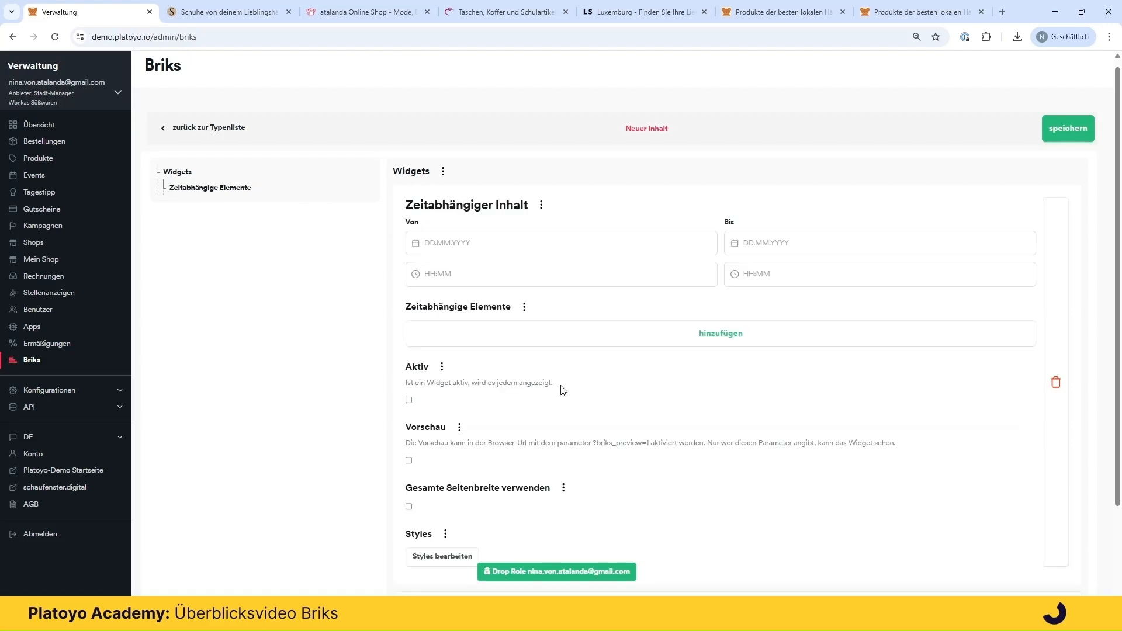
# Add an element under Zeitabhängige Elemente and look through the types it can take.
pyautogui.click(705, 347)
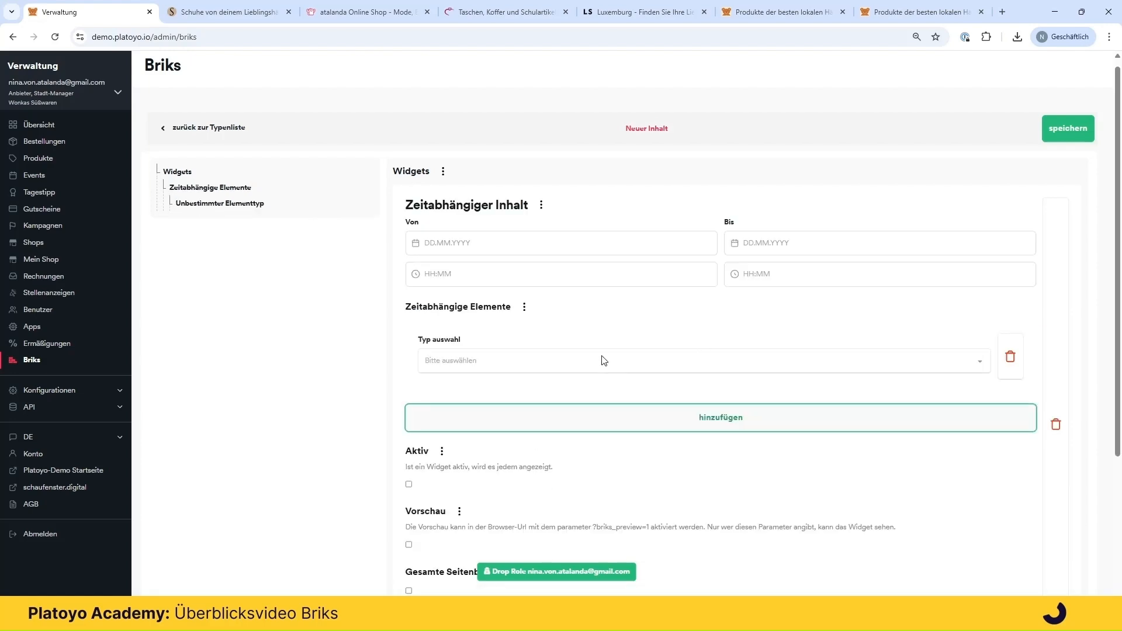
pyautogui.click(611, 360)
pyautogui.scroll(5, 590, 529)
pyautogui.click(472, 353)
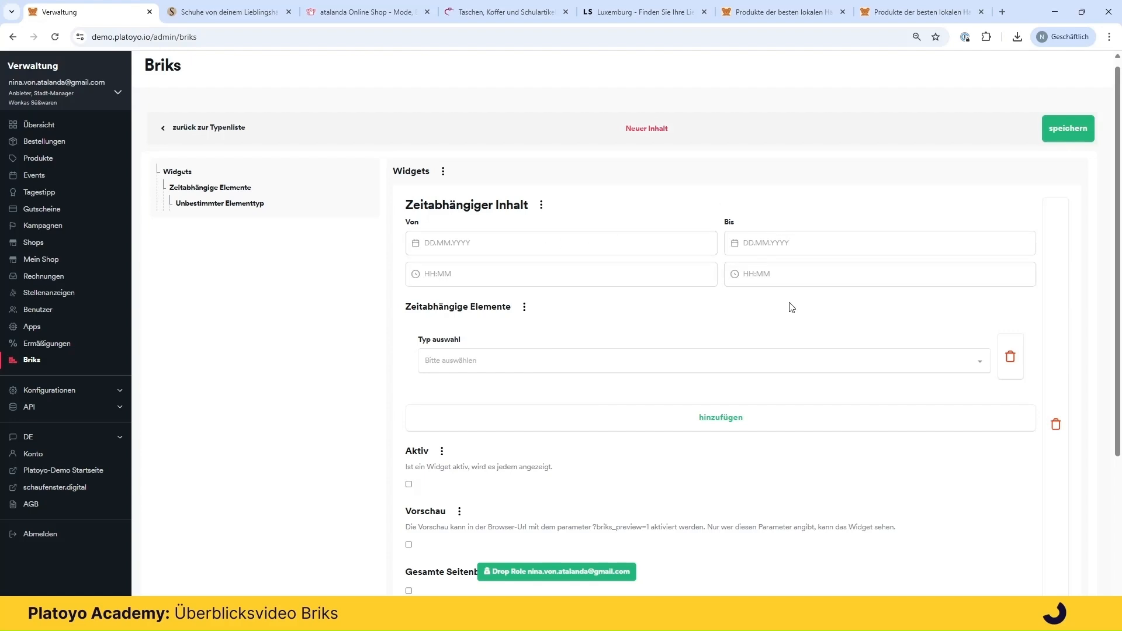
# Delete the Zeitabhängiger Inhalt widget and add a new widget of type Grid.
pyautogui.click(1055, 425)
pyautogui.click(641, 343)
pyautogui.click(632, 210)
pyautogui.click(546, 237)
pyautogui.scroll(-3, 638, 322)
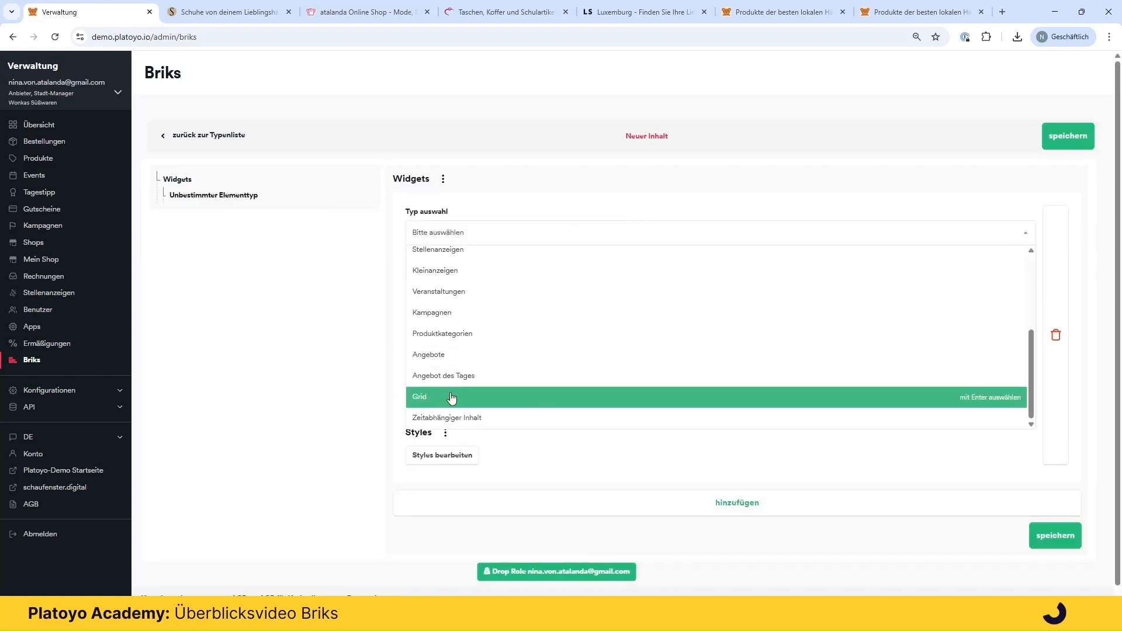
pyautogui.click(451, 401)
# Set the grid to 2 rows and 3 columns and add a container to it.
pyautogui.scroll(-1, 325, 361)
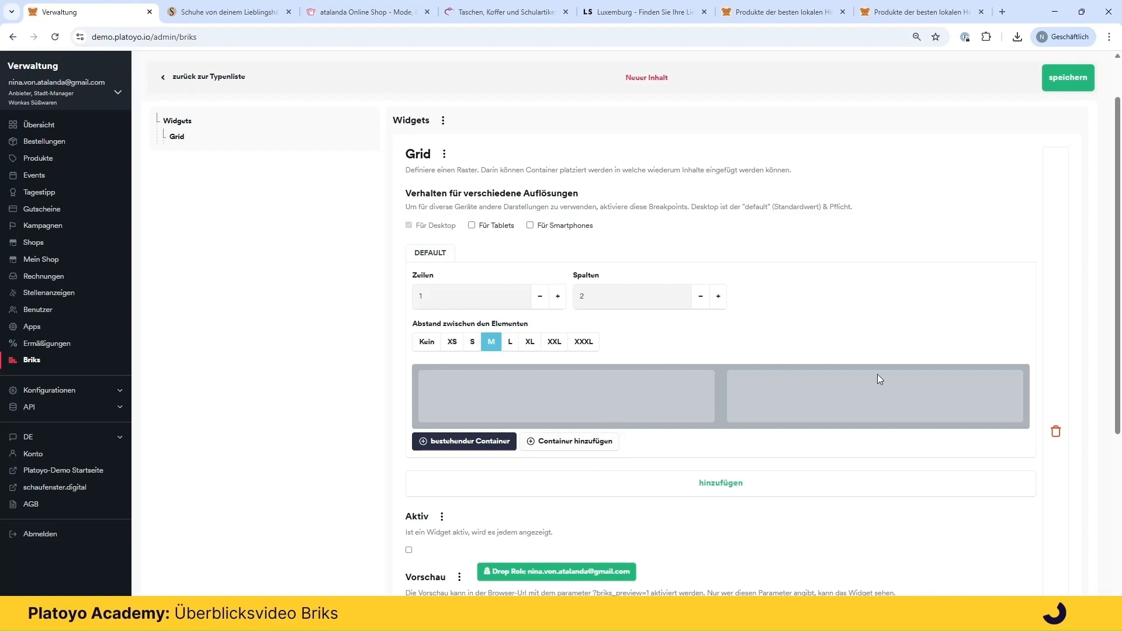
pyautogui.click(718, 296)
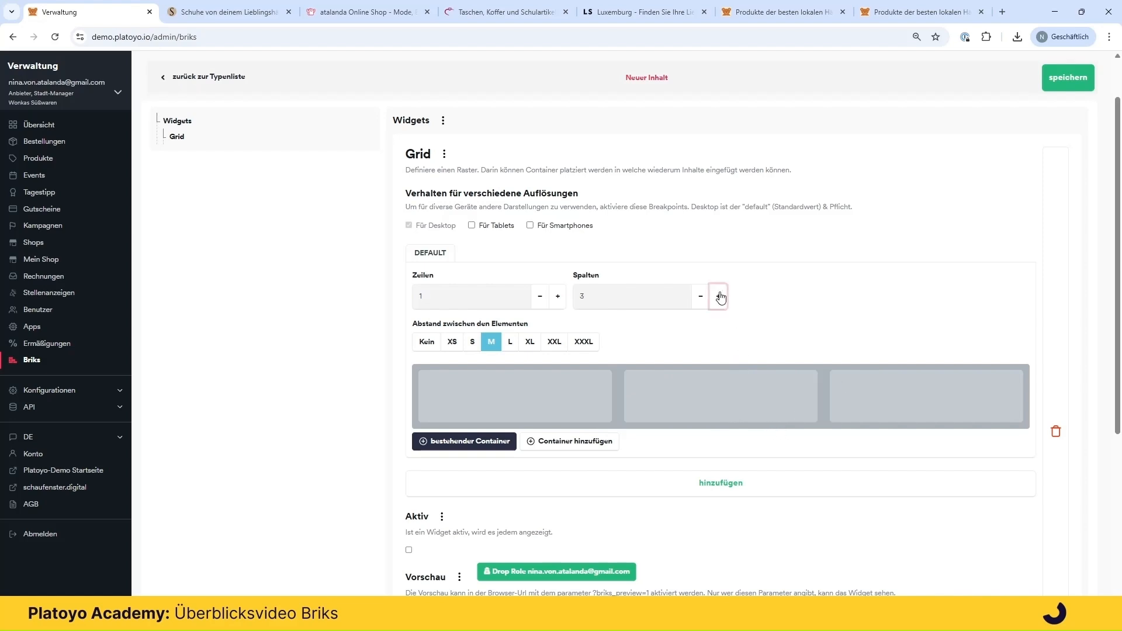
pyautogui.click(558, 296)
pyautogui.scroll(-1, 651, 461)
pyautogui.click(589, 454)
pyautogui.scroll(-2, 666, 455)
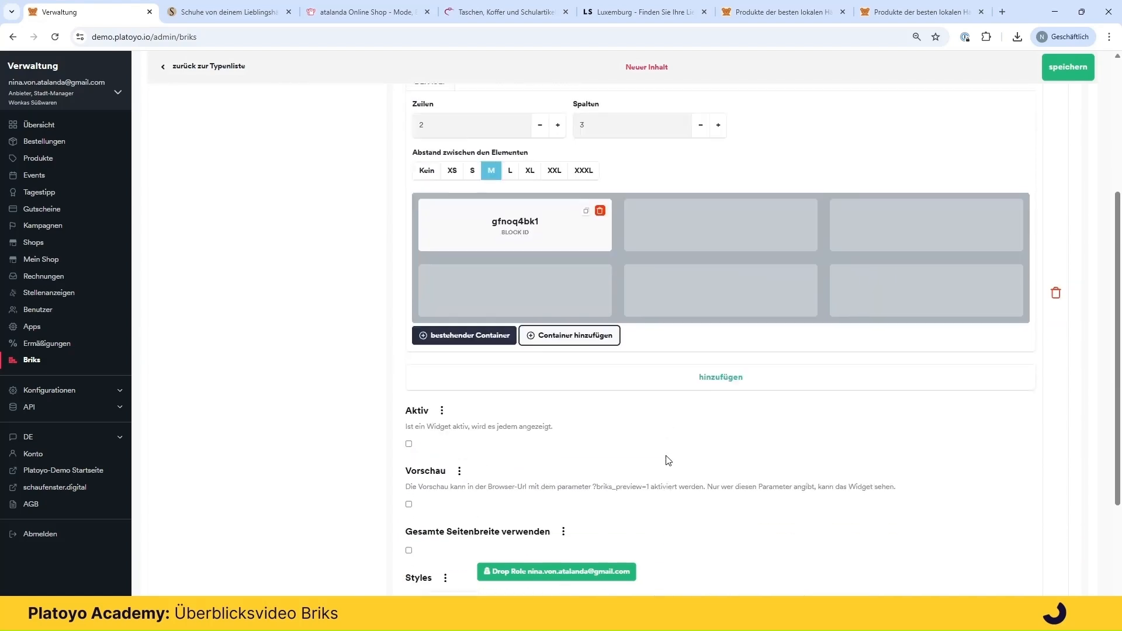
# Add a Grid Area below the grid and assign it the container gfnoq4bk1.
pyautogui.click(688, 380)
pyautogui.click(928, 422)
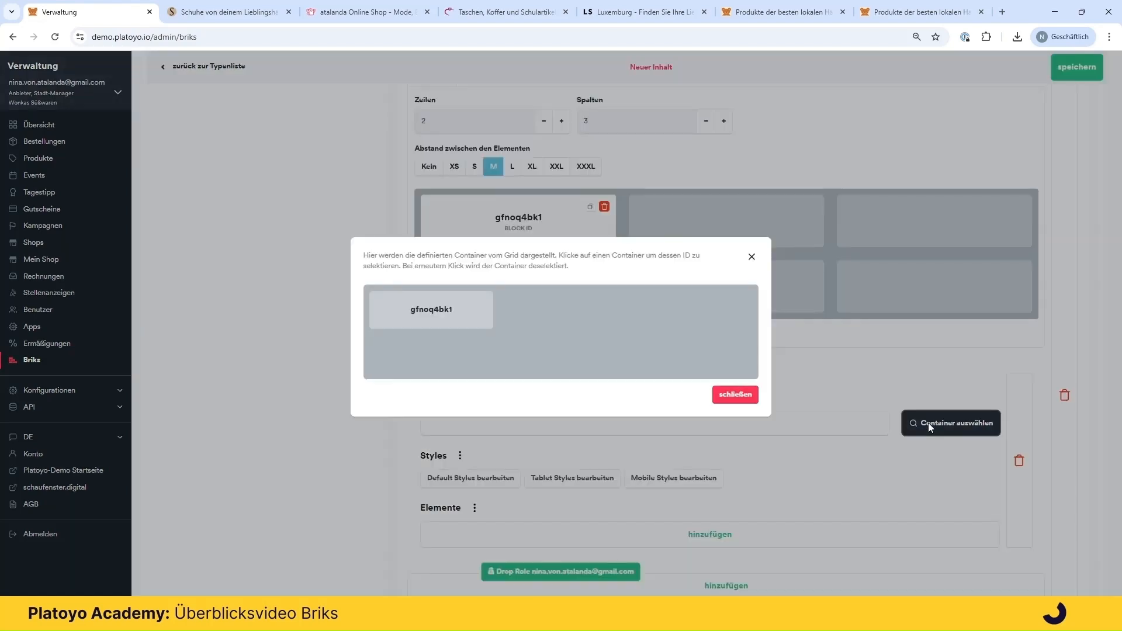
pyautogui.click(433, 320)
pyautogui.click(733, 395)
# Add an element to the Grid Area, look through its available types, and discard the element.
pyautogui.scroll(-3, 743, 368)
pyautogui.click(742, 368)
pyautogui.scroll(-2, 701, 350)
pyautogui.click(618, 269)
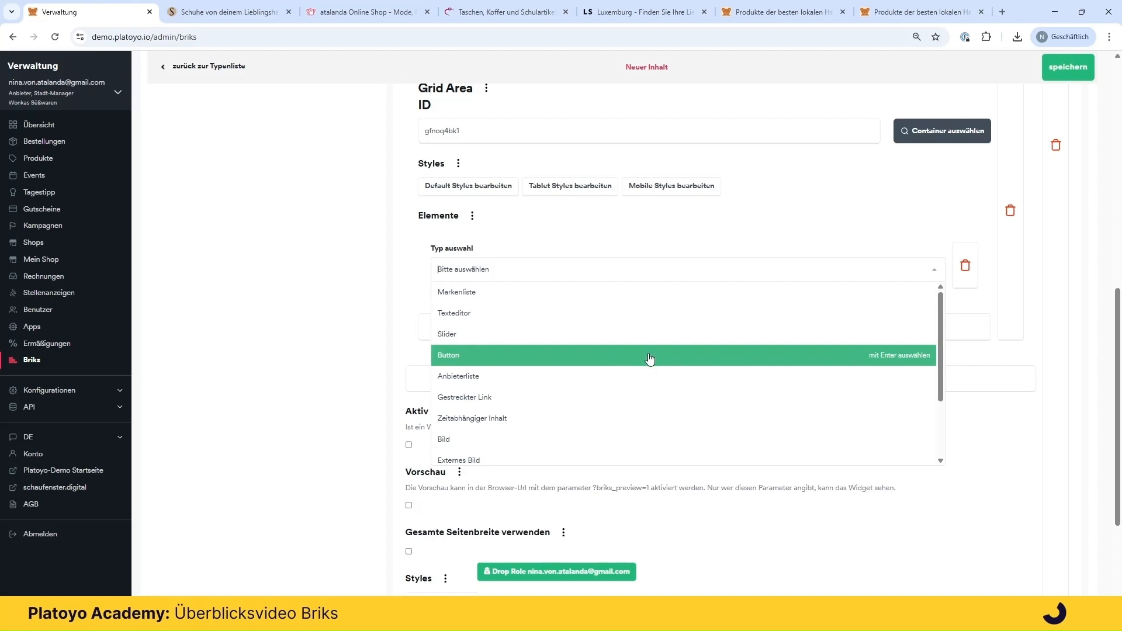
pyautogui.scroll(-3, 610, 368)
pyautogui.scroll(2, 613, 367)
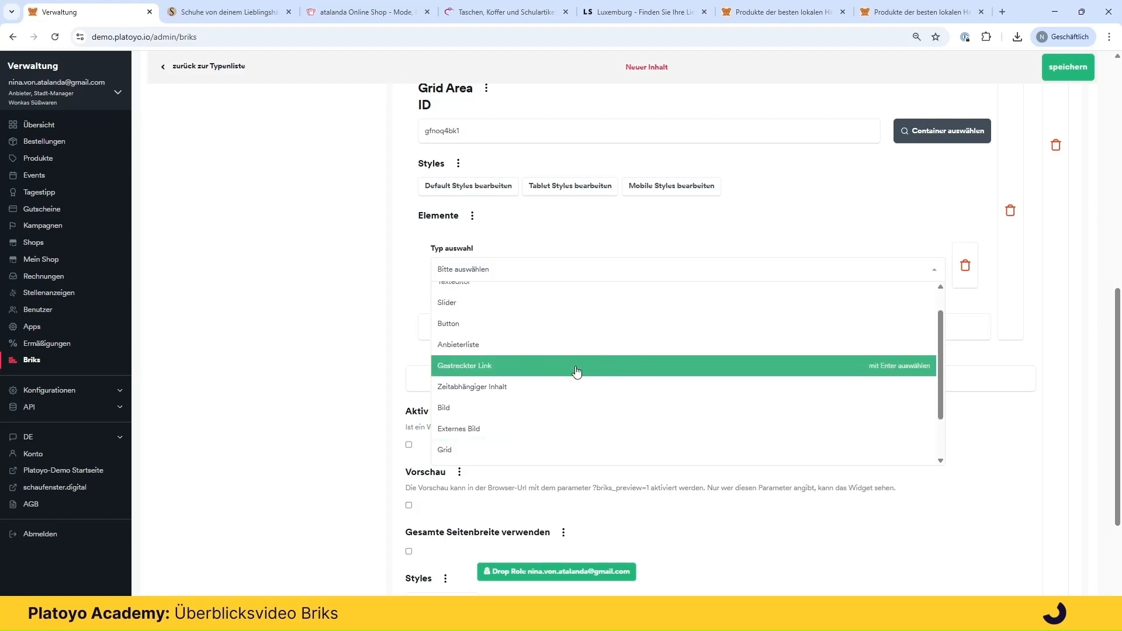
pyautogui.click(350, 175)
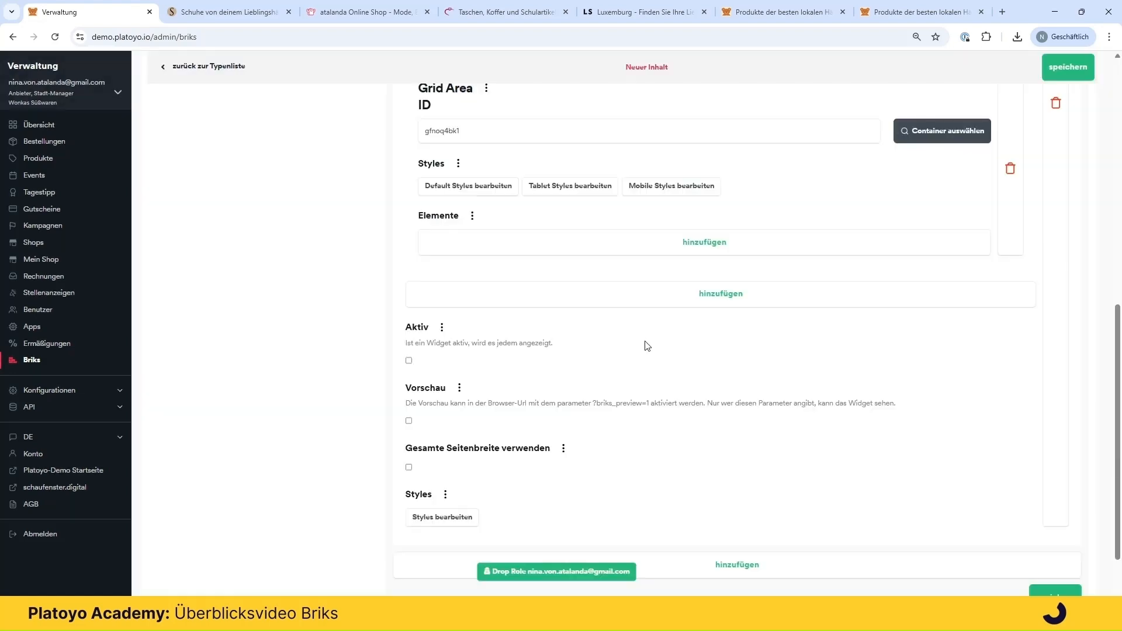
# Reduce the grid to 1 column and 1 row.
pyautogui.scroll(3, 647, 345)
pyautogui.scroll(1, 646, 345)
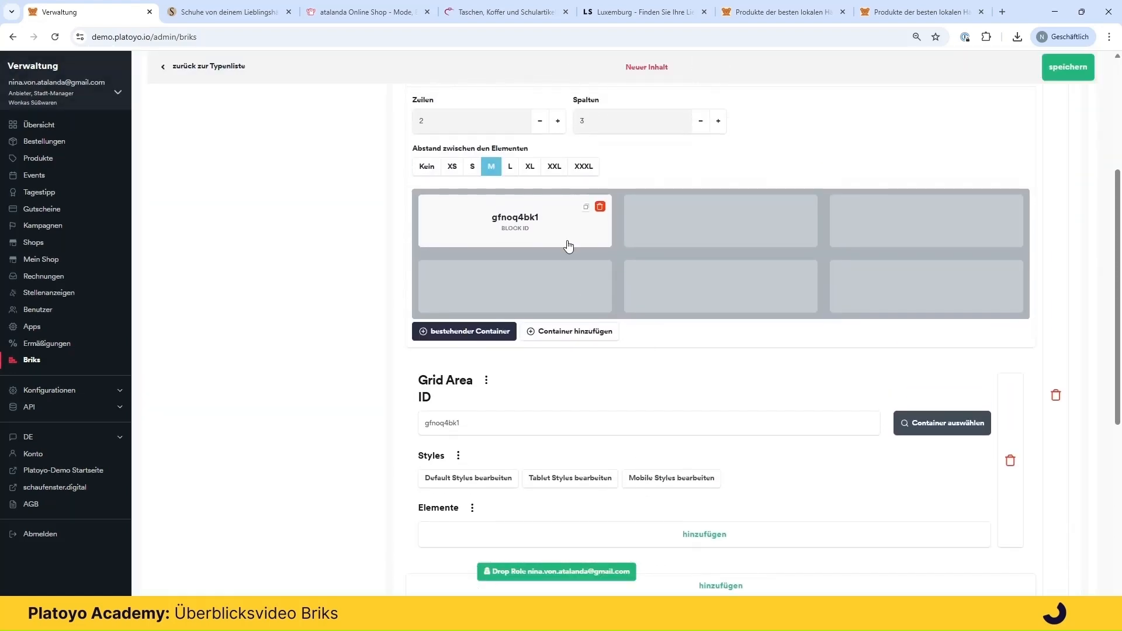
pyautogui.click(706, 127)
pyautogui.click(704, 124)
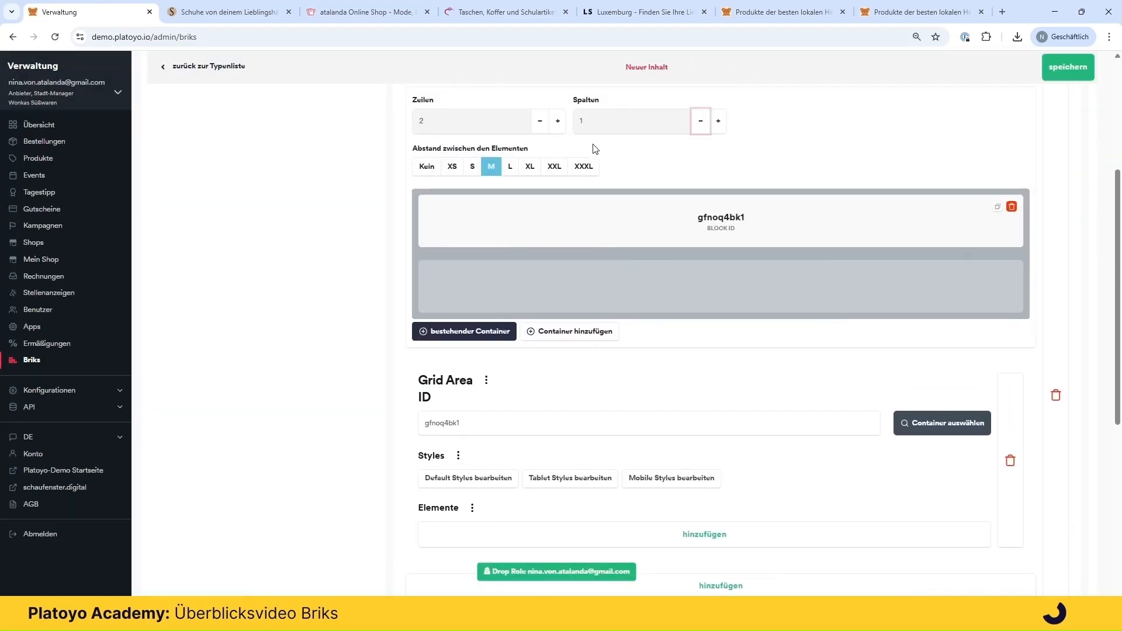
pyautogui.click(539, 123)
pyautogui.scroll(-1, 776, 340)
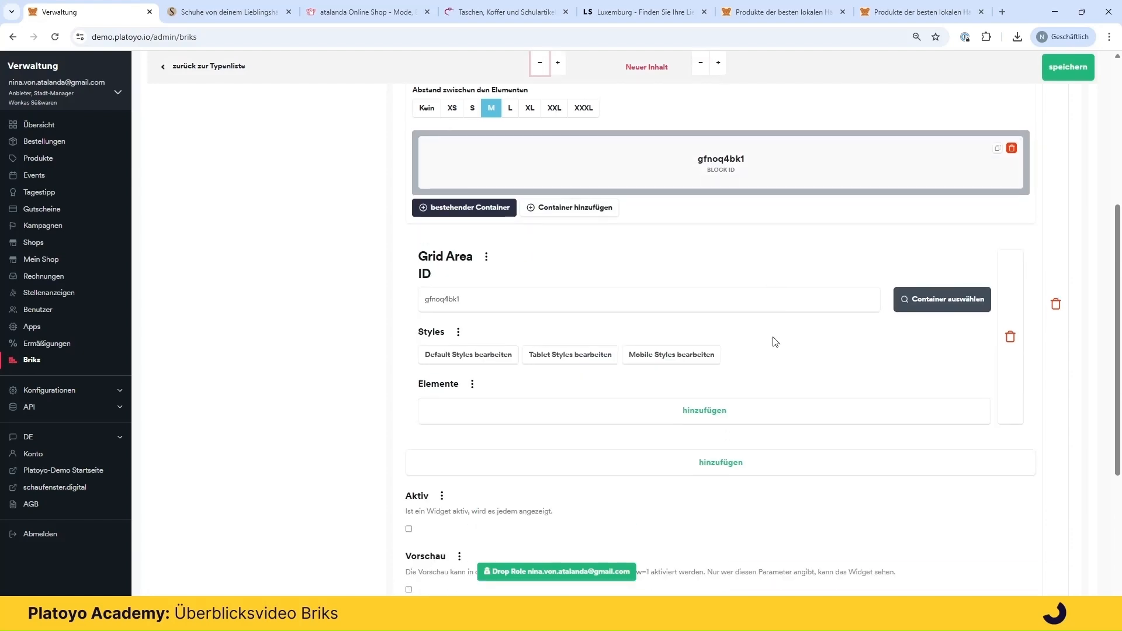
# Add a Slider element to the Grid Area and examine its settings for element counts, spacing, arrows and autoplay.
pyautogui.click(743, 414)
pyautogui.click(521, 443)
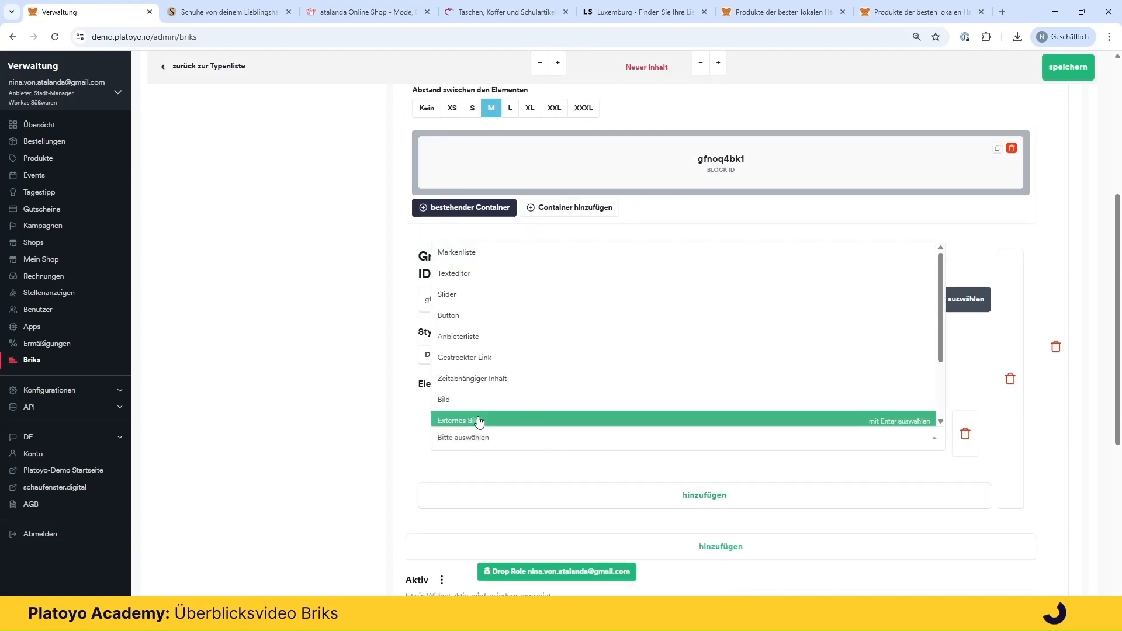
pyautogui.click(475, 298)
pyautogui.scroll(-4, 651, 321)
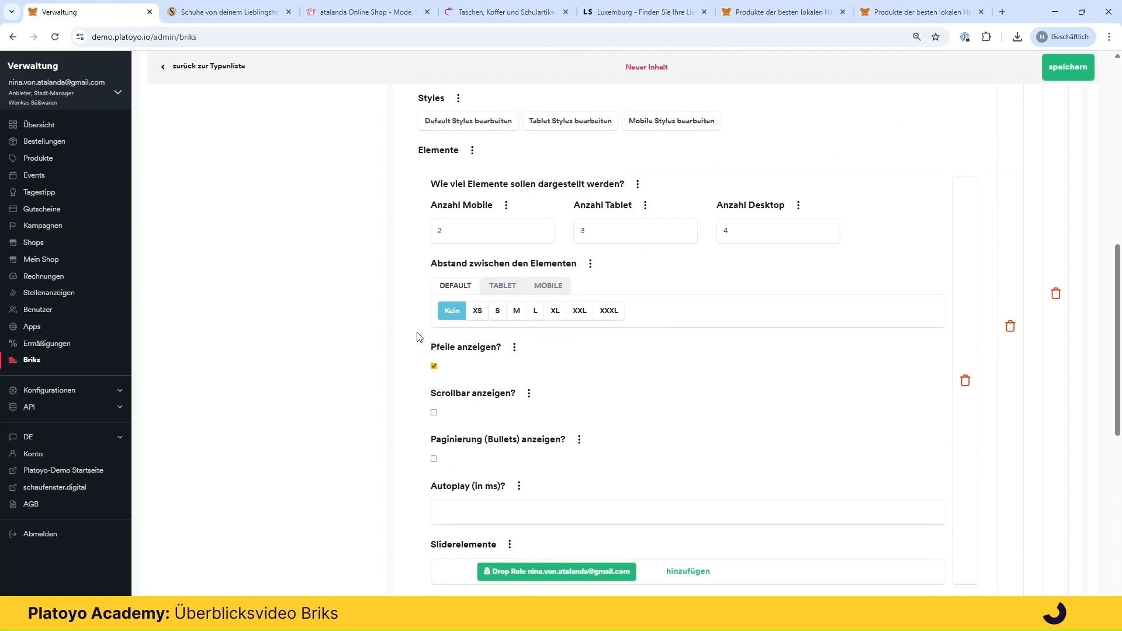
pyautogui.scroll(5, 418, 337)
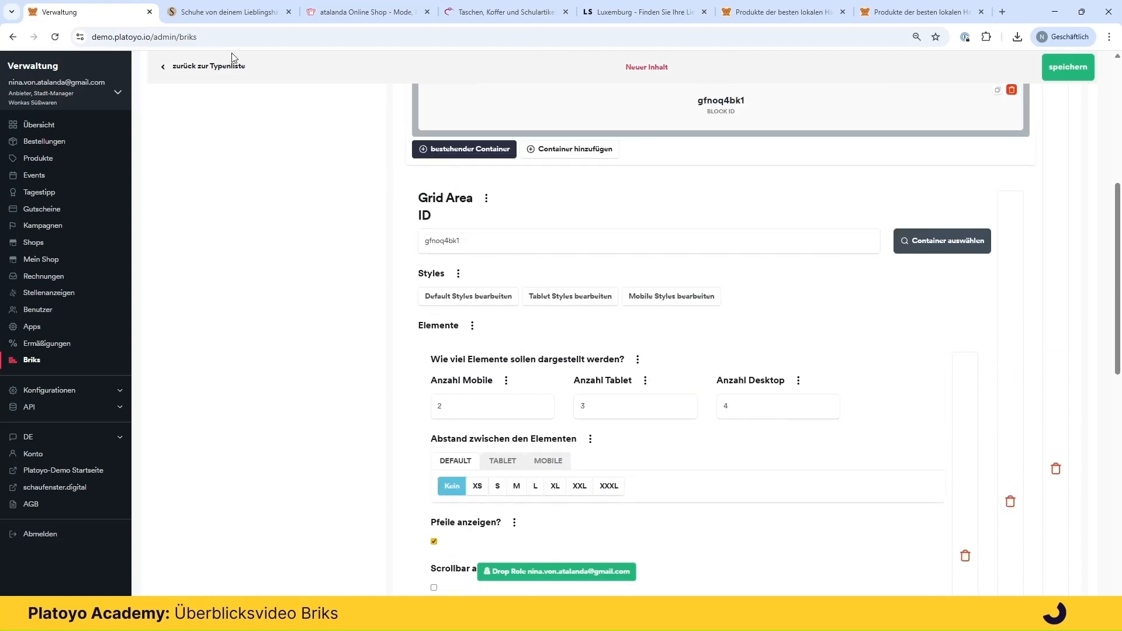
# Switch to the atalanda.com homepage and page backwards through its full-width slider as a Grid and Slider example.
pyautogui.click(365, 12)
pyautogui.scroll(9, 425, 251)
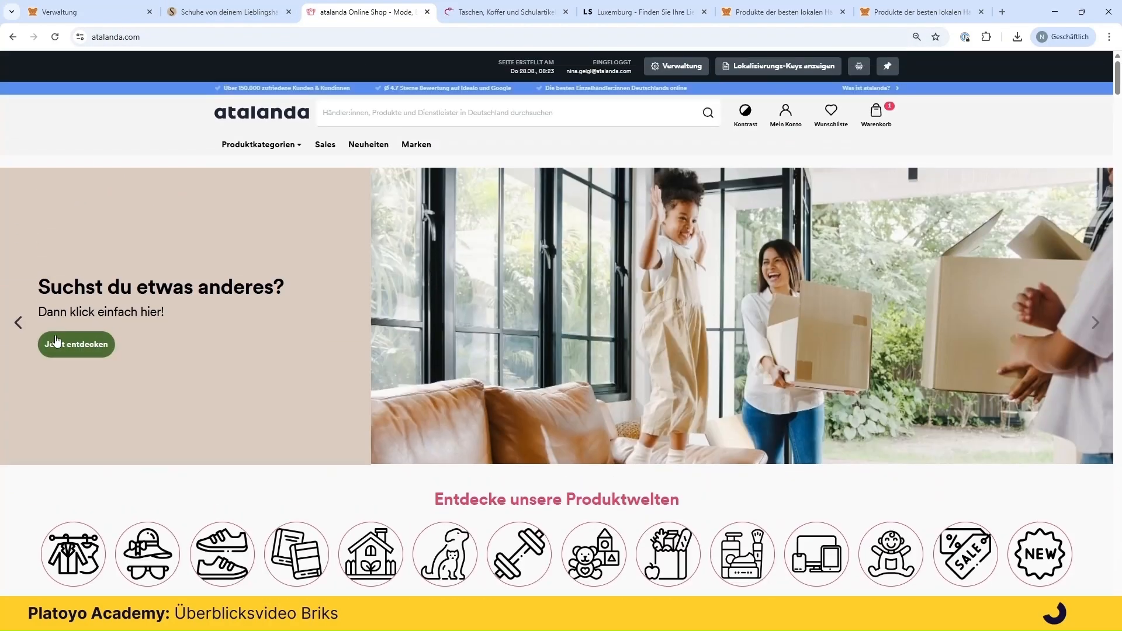
pyautogui.click(20, 324)
pyautogui.click(20, 324)
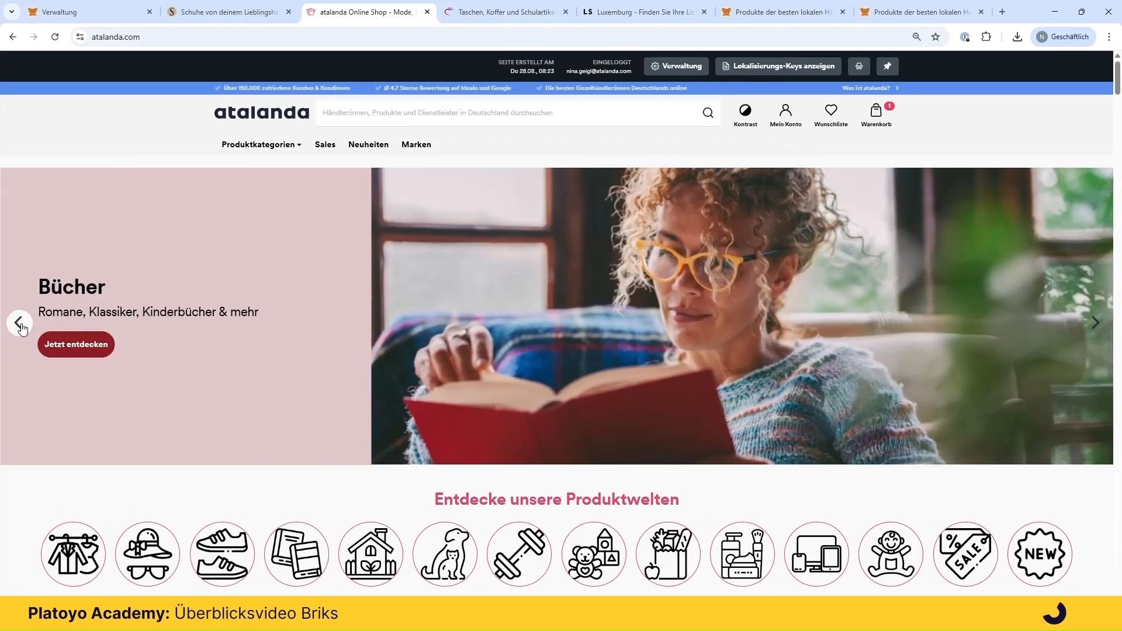
pyautogui.click(20, 324)
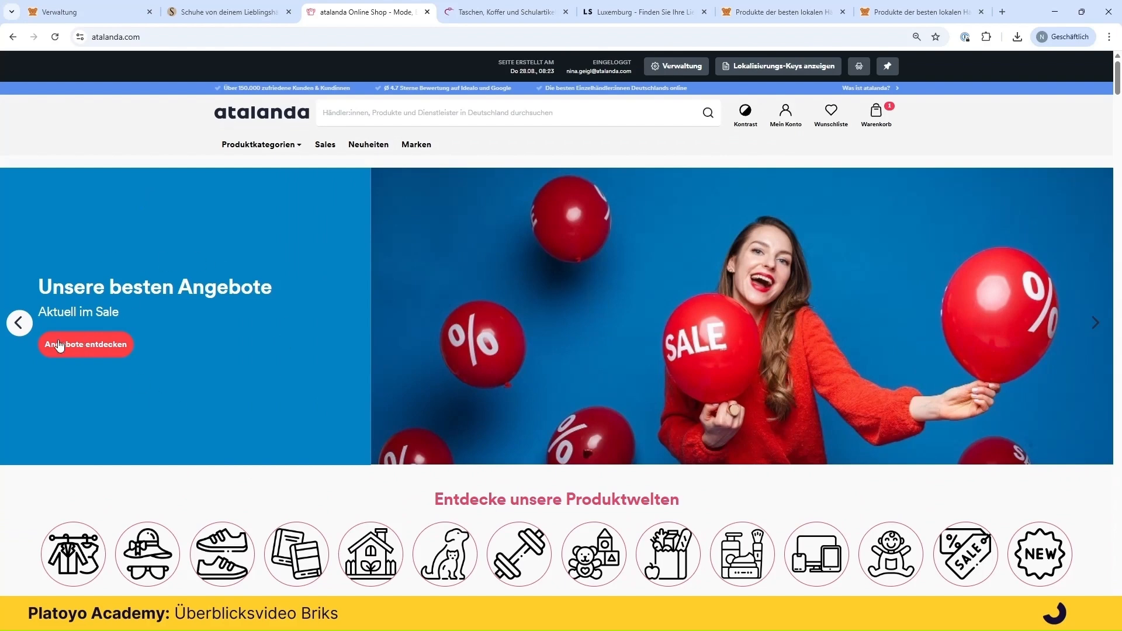
# Examine the atalanda.com homepage from the slider down to the Bücher section as examples of grids with images, texts and product sliders.
pyautogui.click(20, 324)
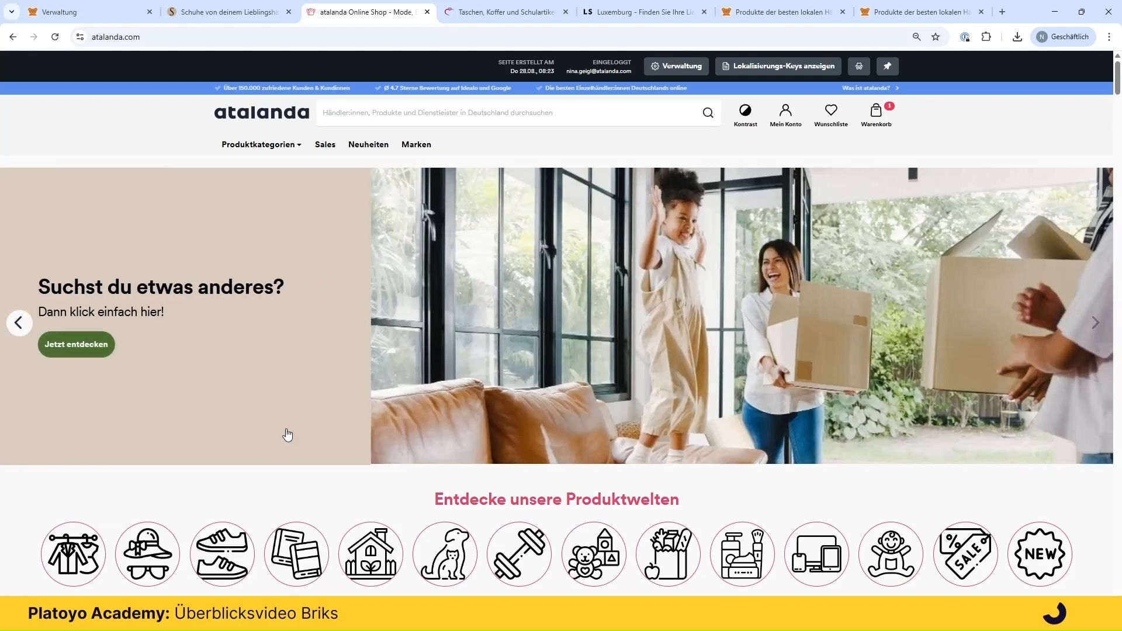
pyautogui.scroll(-10, 513, 391)
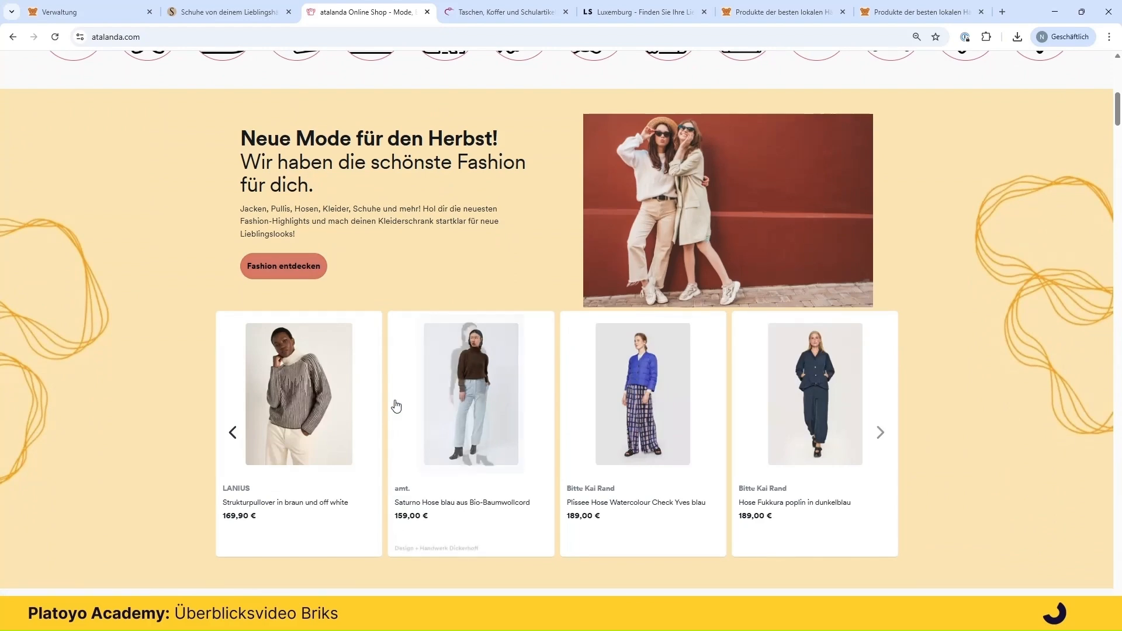
pyautogui.scroll(-7, 1010, 248)
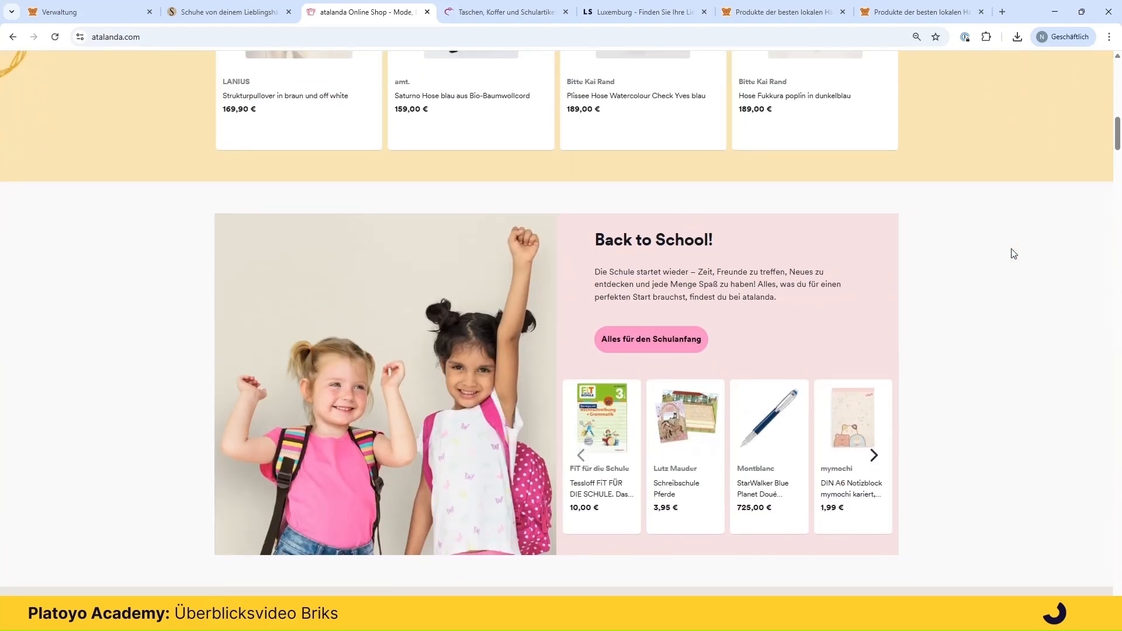
pyautogui.scroll(-1, 1012, 252)
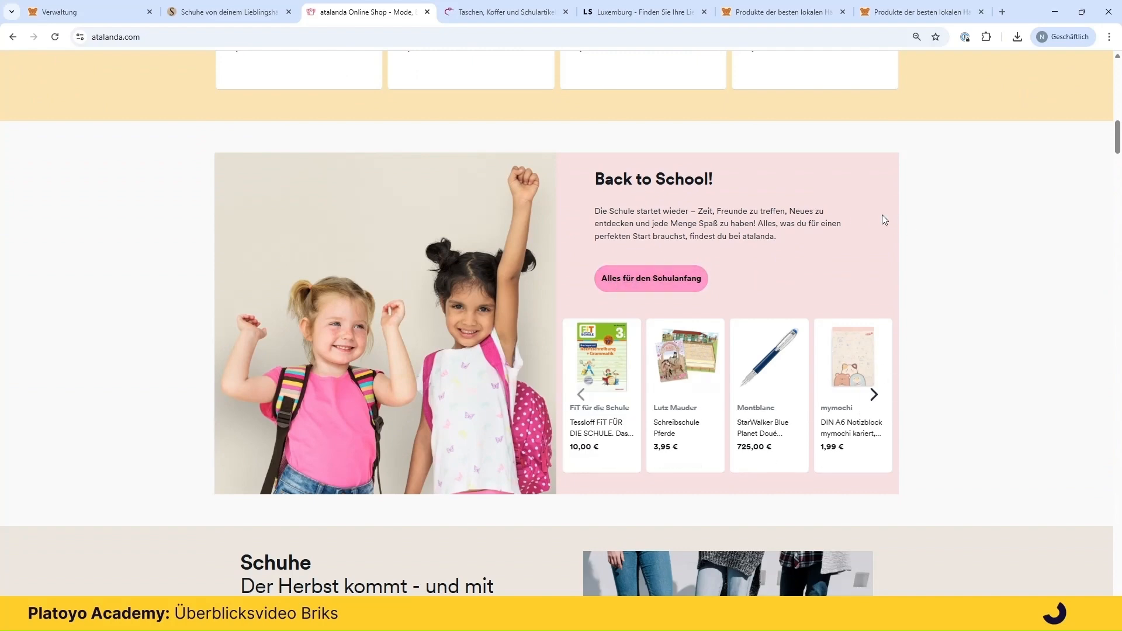
pyautogui.scroll(-10, 1010, 219)
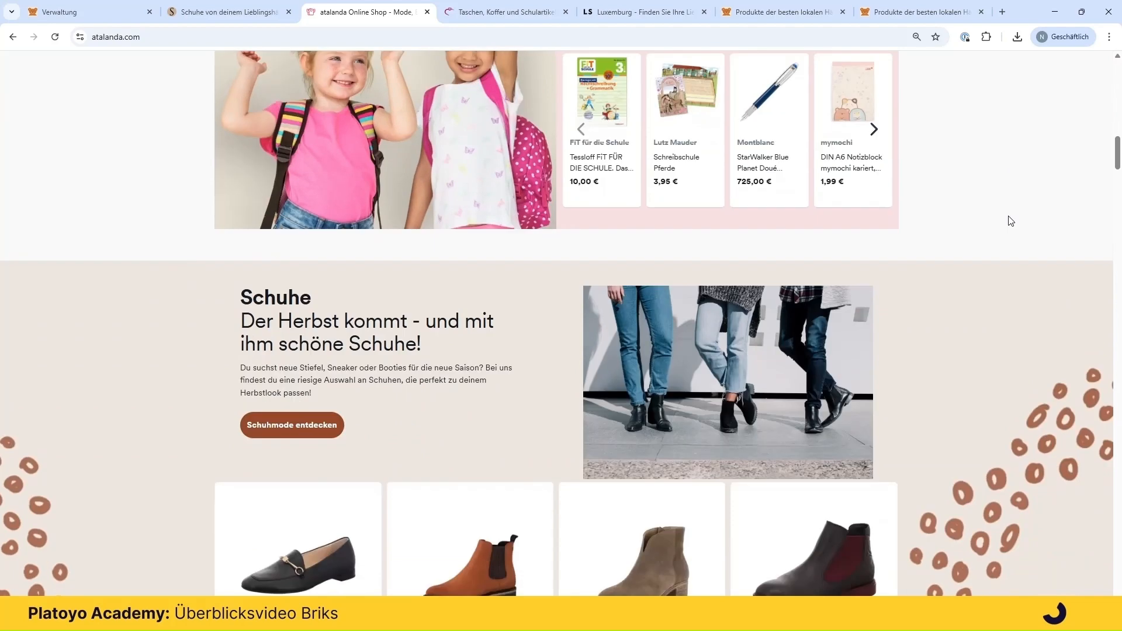
pyautogui.scroll(-3, 996, 221)
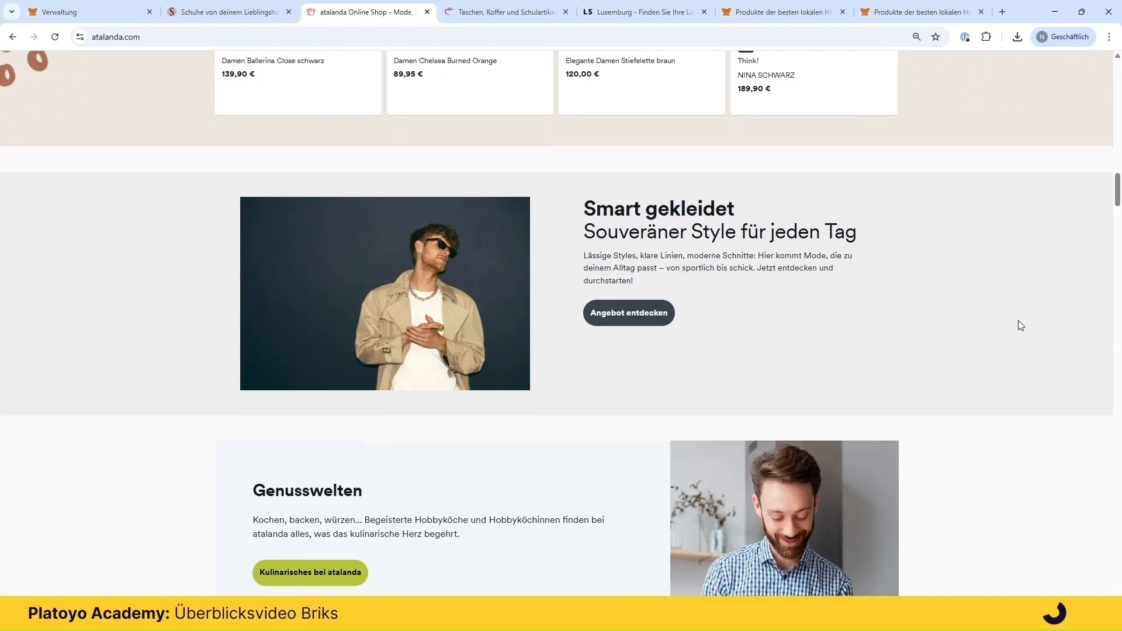
pyautogui.scroll(-10, 1019, 322)
pyautogui.scroll(-12, 1043, 318)
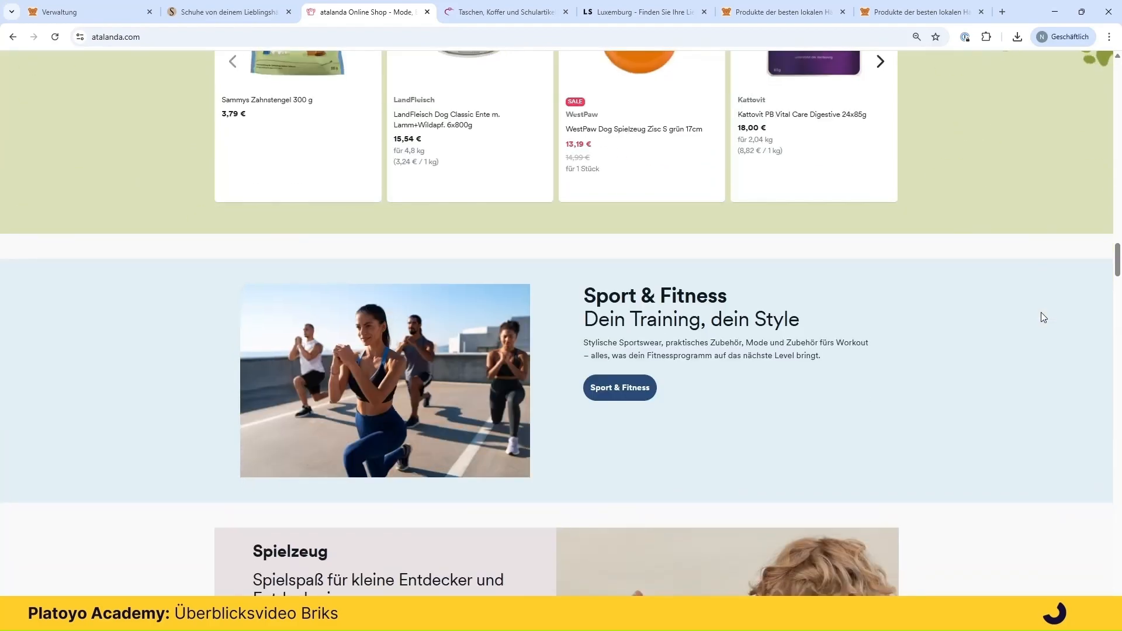
pyautogui.scroll(-4, 1044, 317)
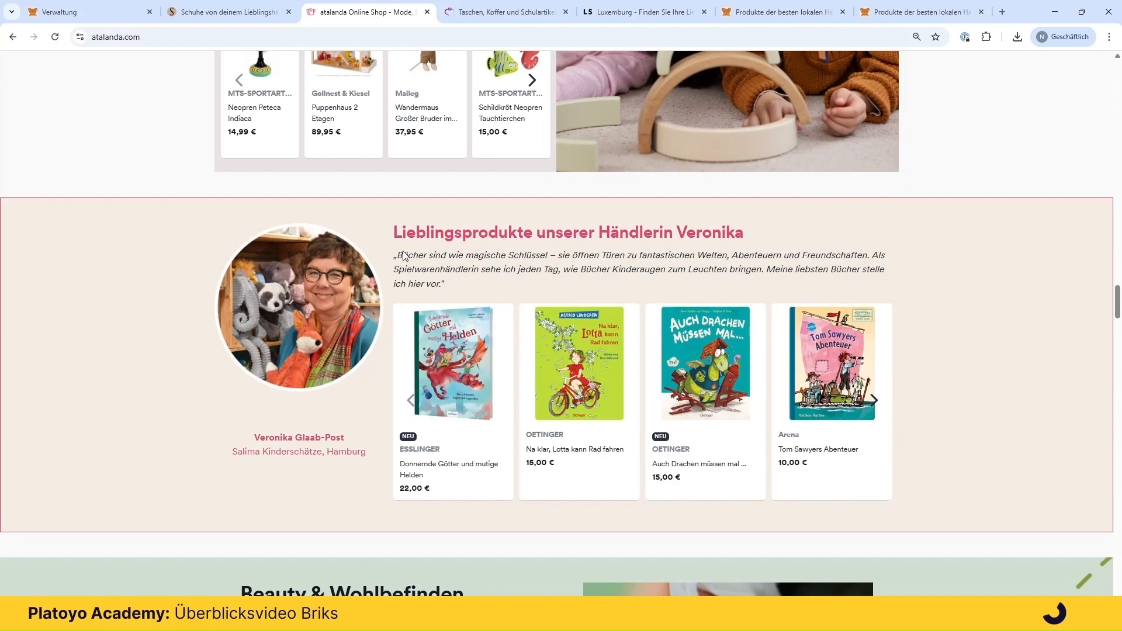
pyautogui.scroll(-7, 194, 312)
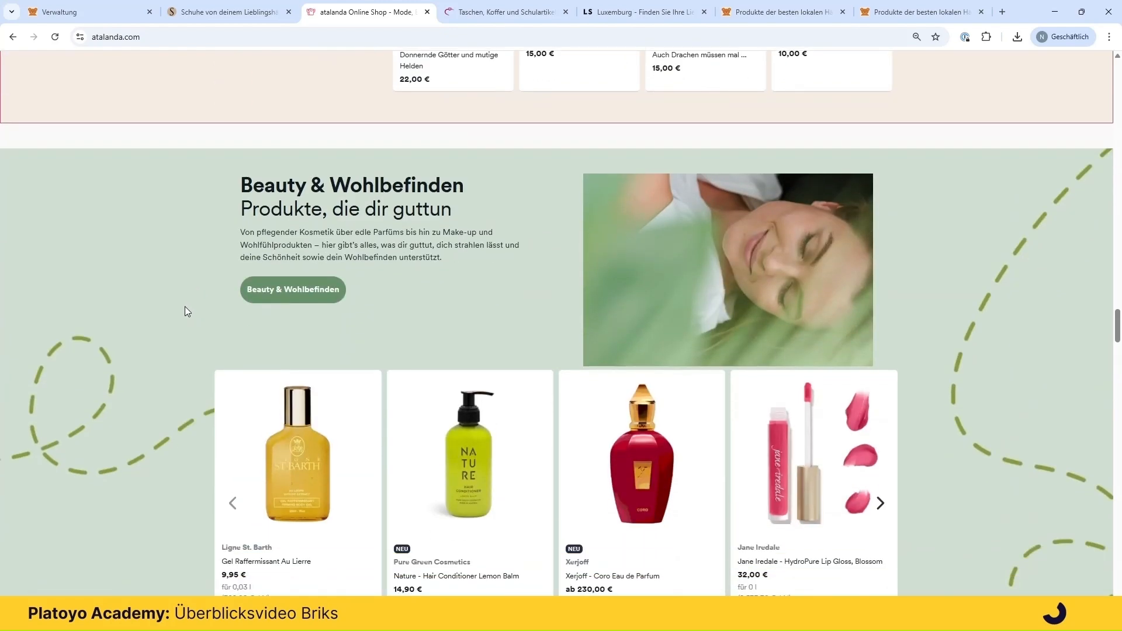
pyautogui.scroll(-6, 184, 306)
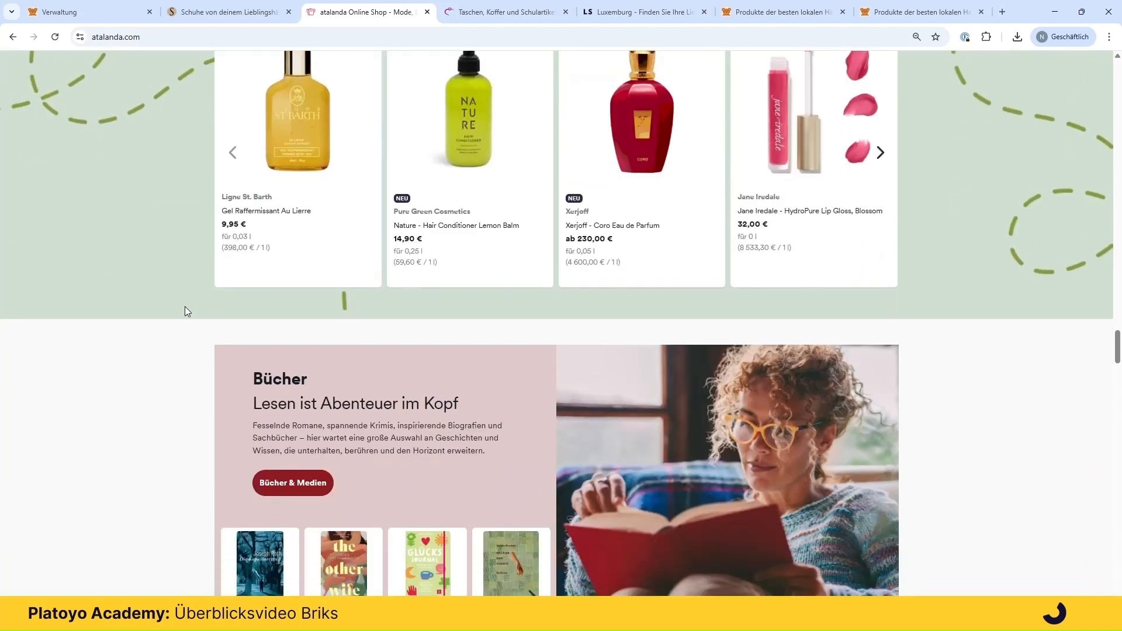
pyautogui.scroll(-2, 185, 310)
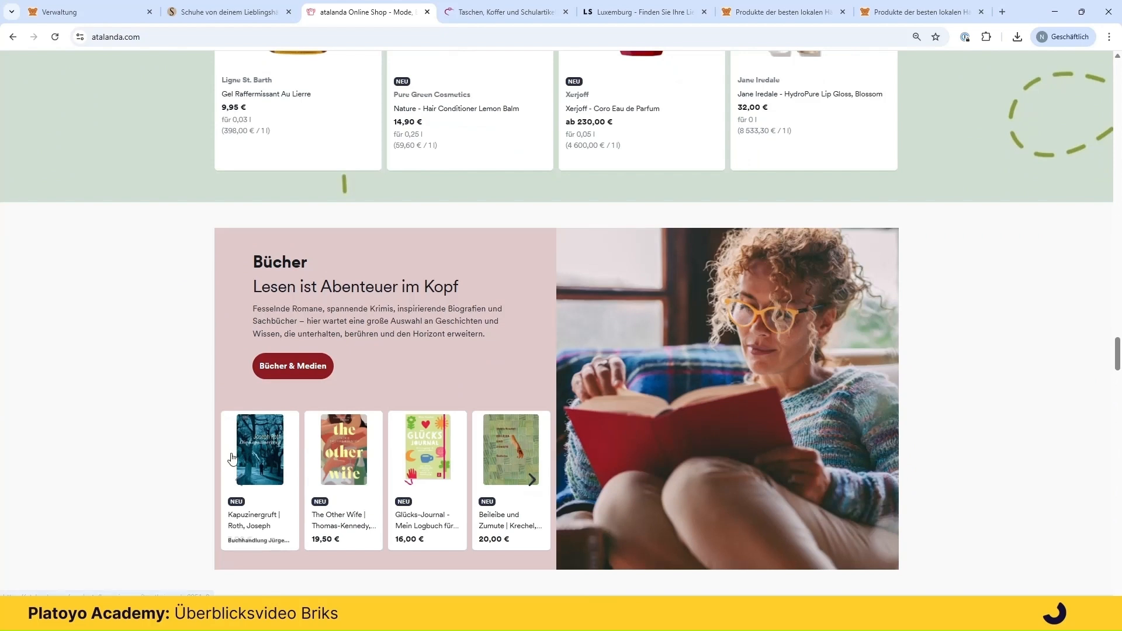
# Return to the Briks admin and enable Ausrichtung in the Grid Area's mobile styles, then close the styles.
pyautogui.click(111, 12)
pyautogui.scroll(6, 491, 418)
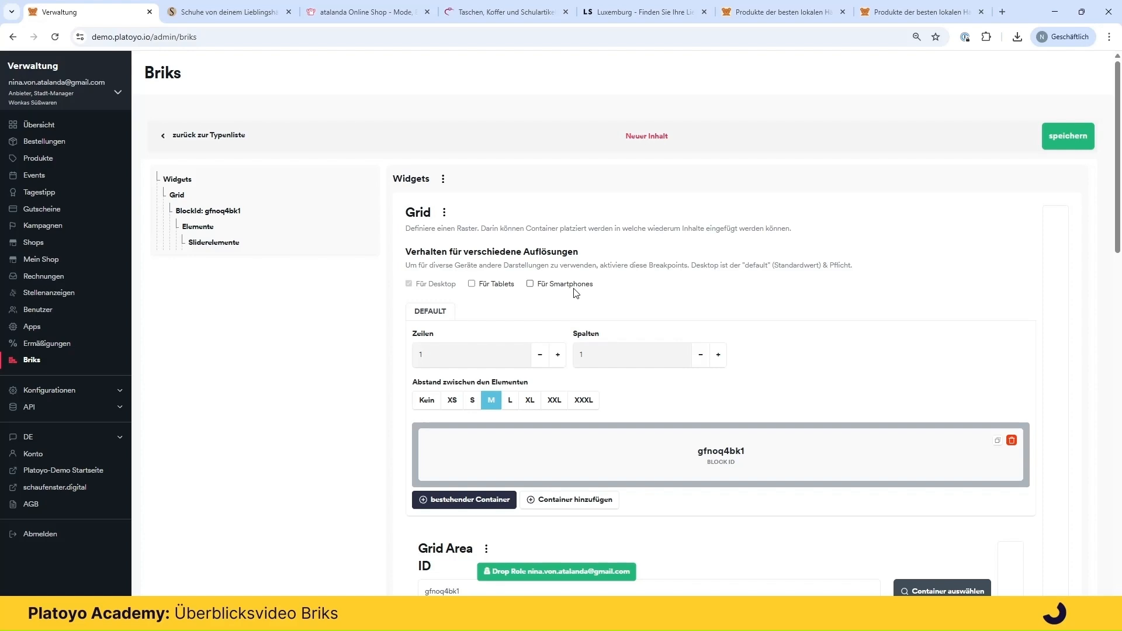
pyautogui.scroll(-5, 575, 292)
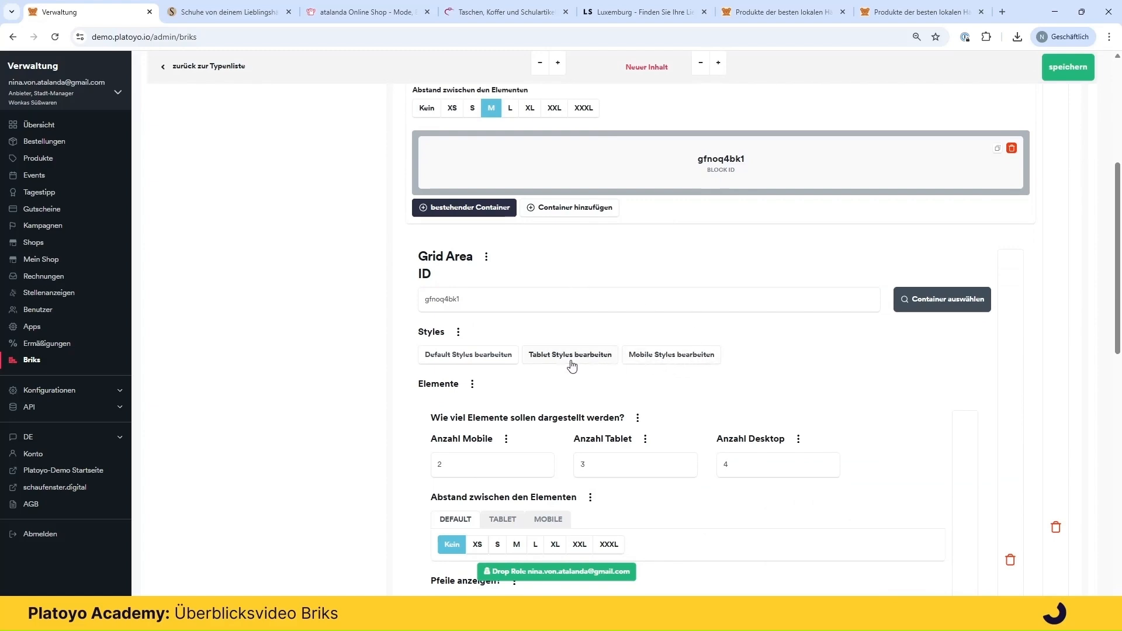
pyautogui.click(665, 357)
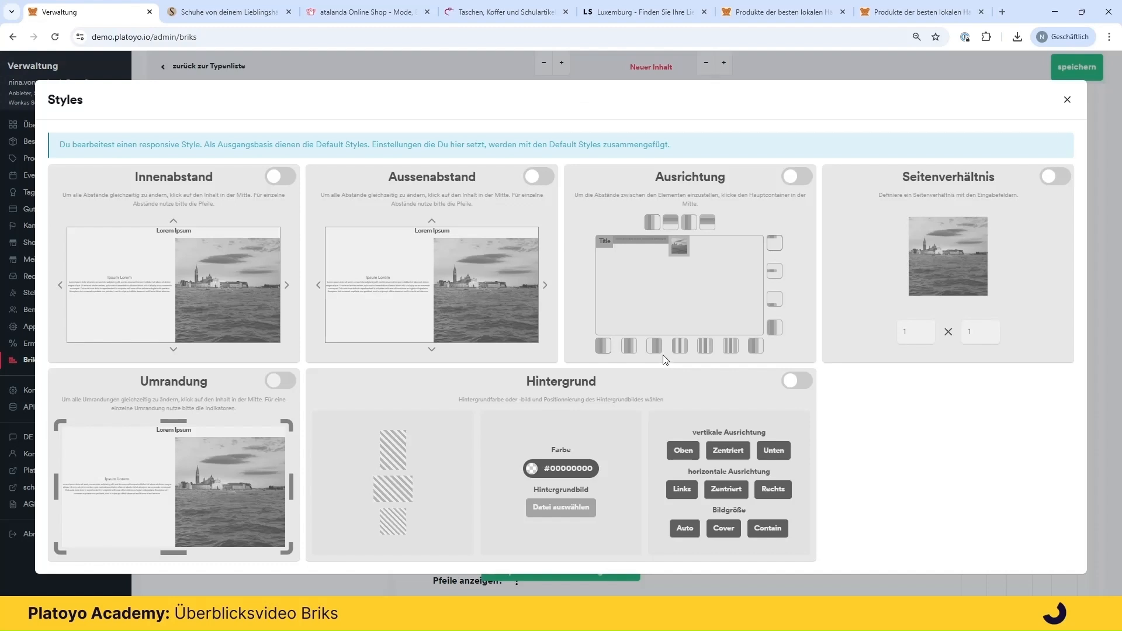
pyautogui.click(801, 180)
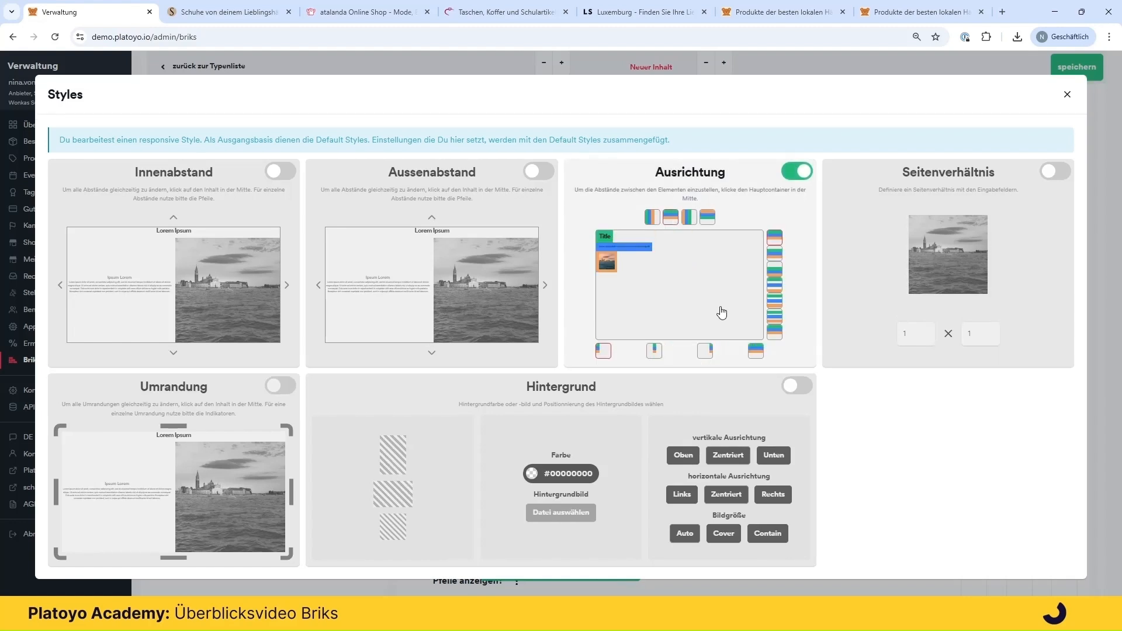
pyautogui.click(1067, 94)
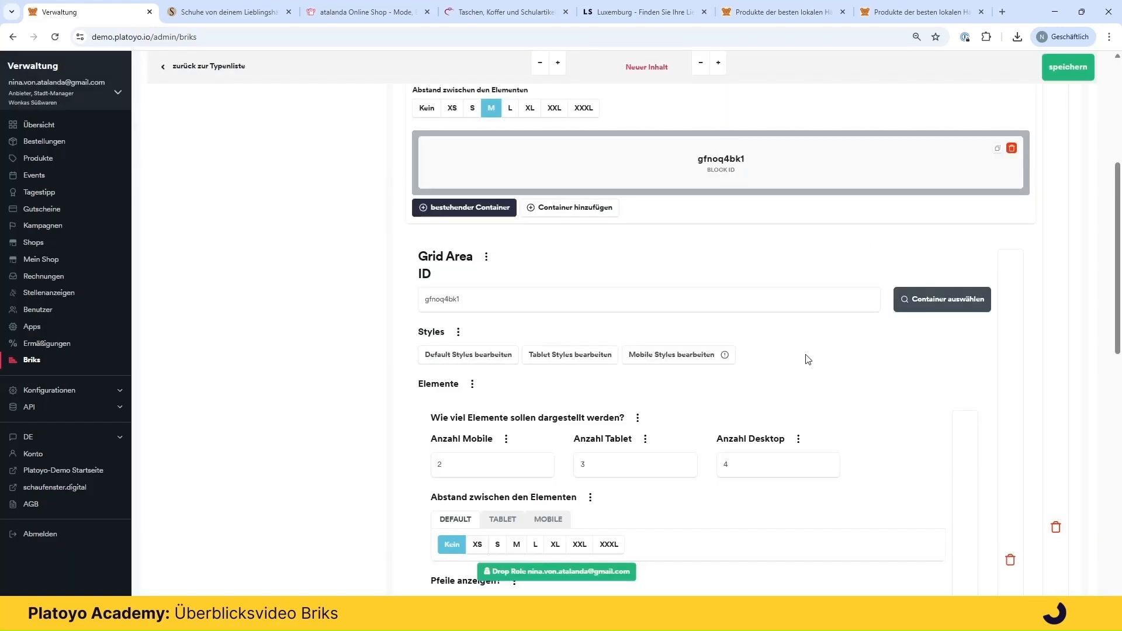
# Enable the smartphone breakpoint for the grid and review its mobile layout settings.
pyautogui.scroll(3, 715, 421)
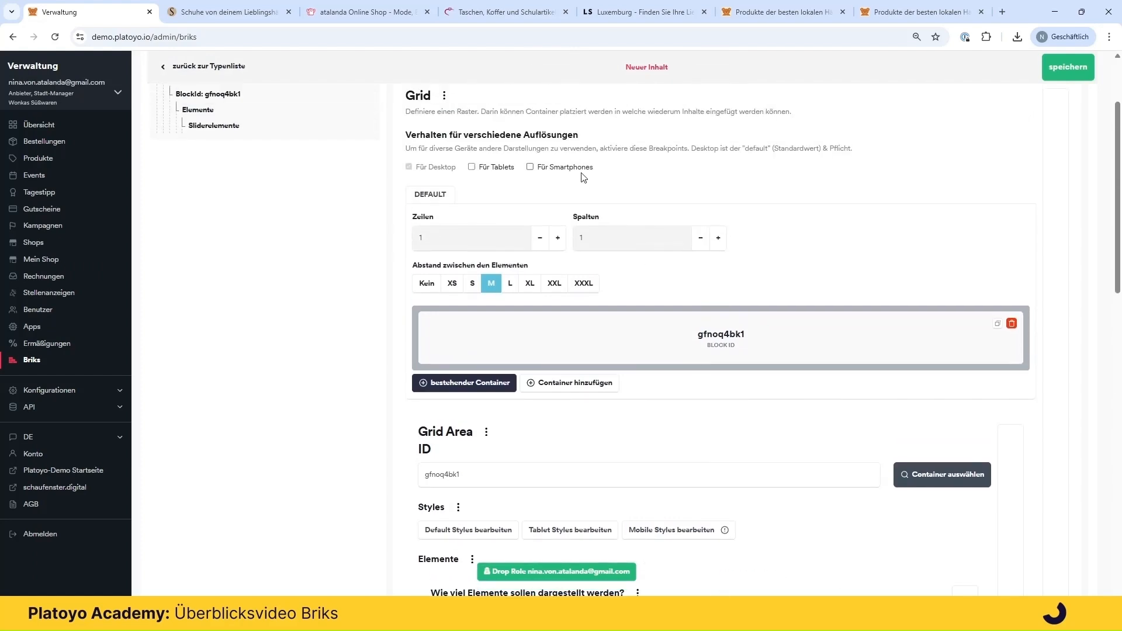
pyautogui.click(575, 169)
pyautogui.click(478, 195)
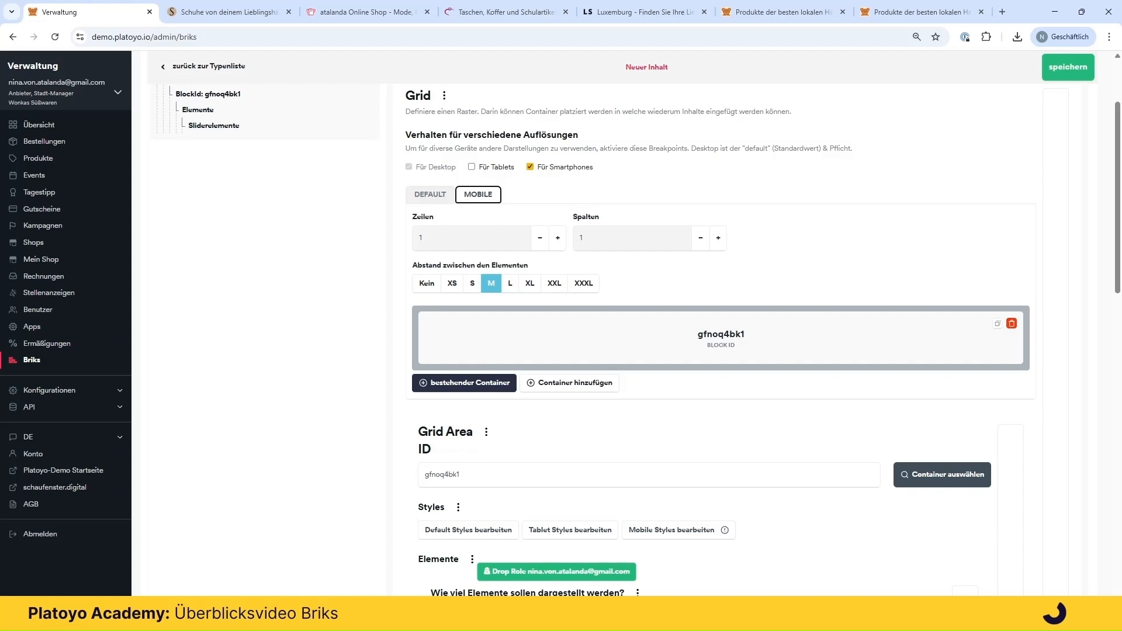
pyautogui.scroll(-4, 387, 443)
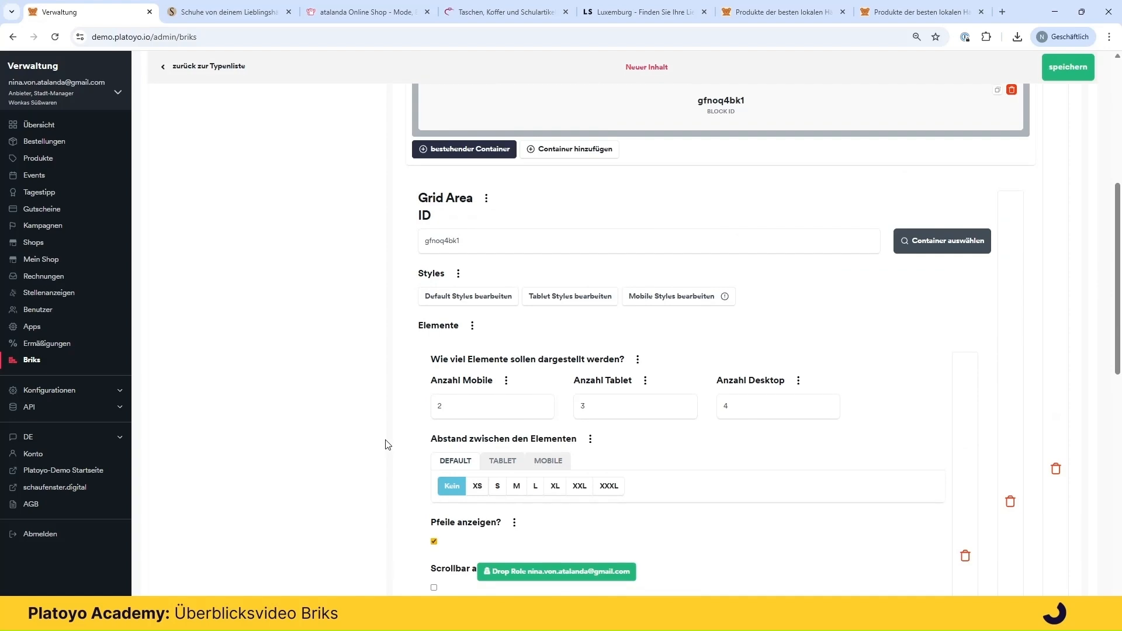
pyautogui.scroll(4, 408, 353)
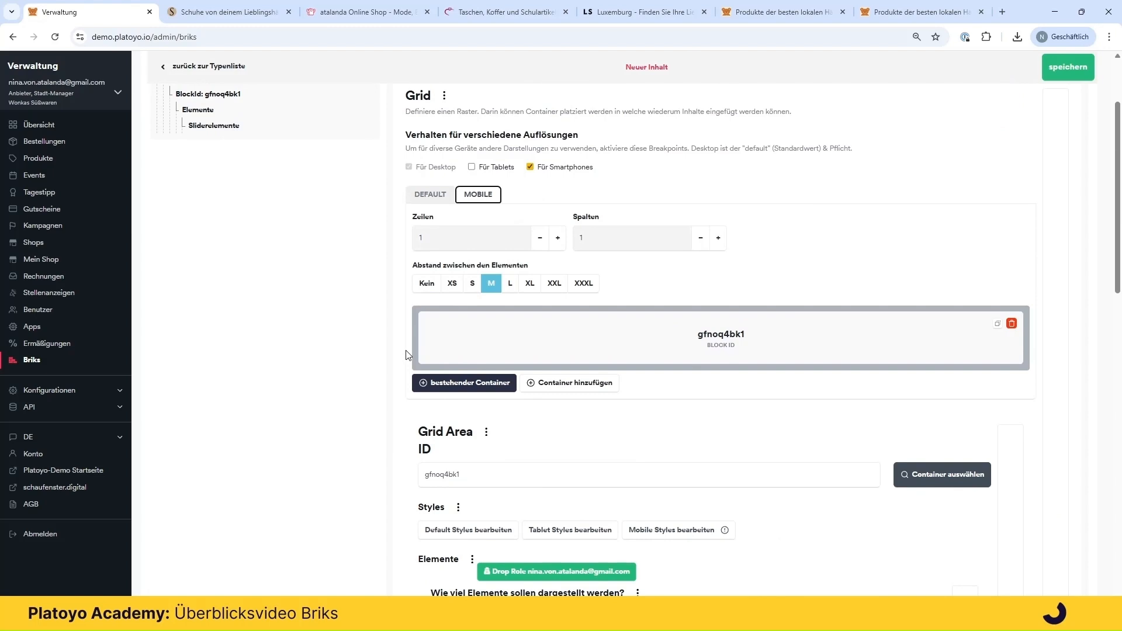
pyautogui.scroll(1, 392, 415)
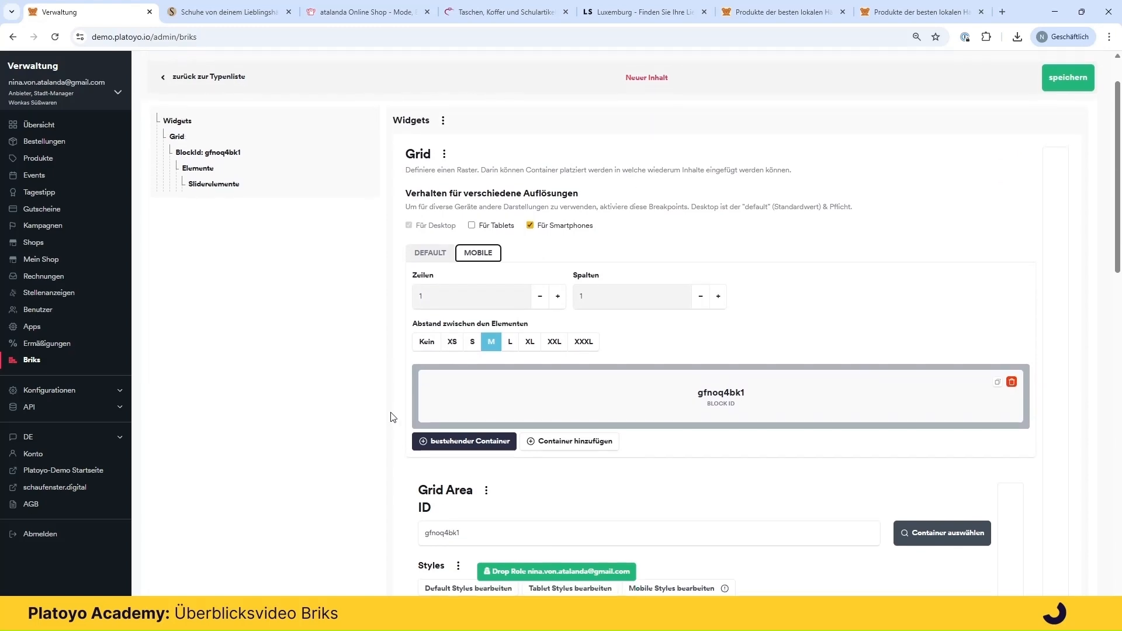